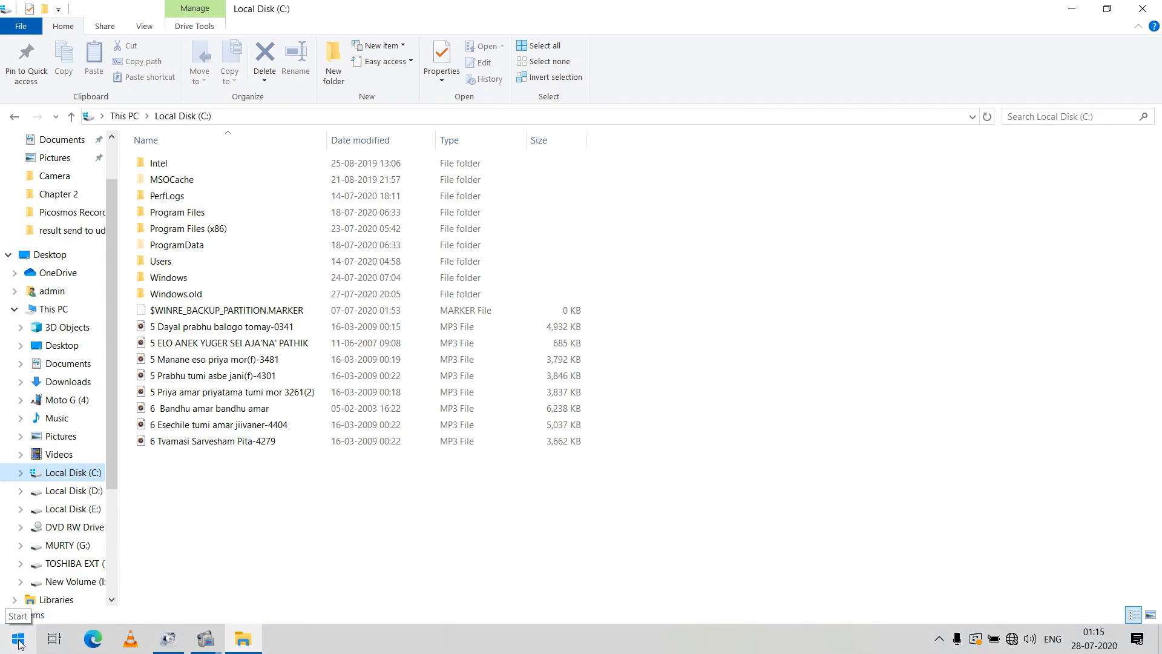
# - Find Microsoft Office Excel 2007 on the computer and open its recent workbook Chapter 2 MS-Excel
pyautogui.click(20, 643)
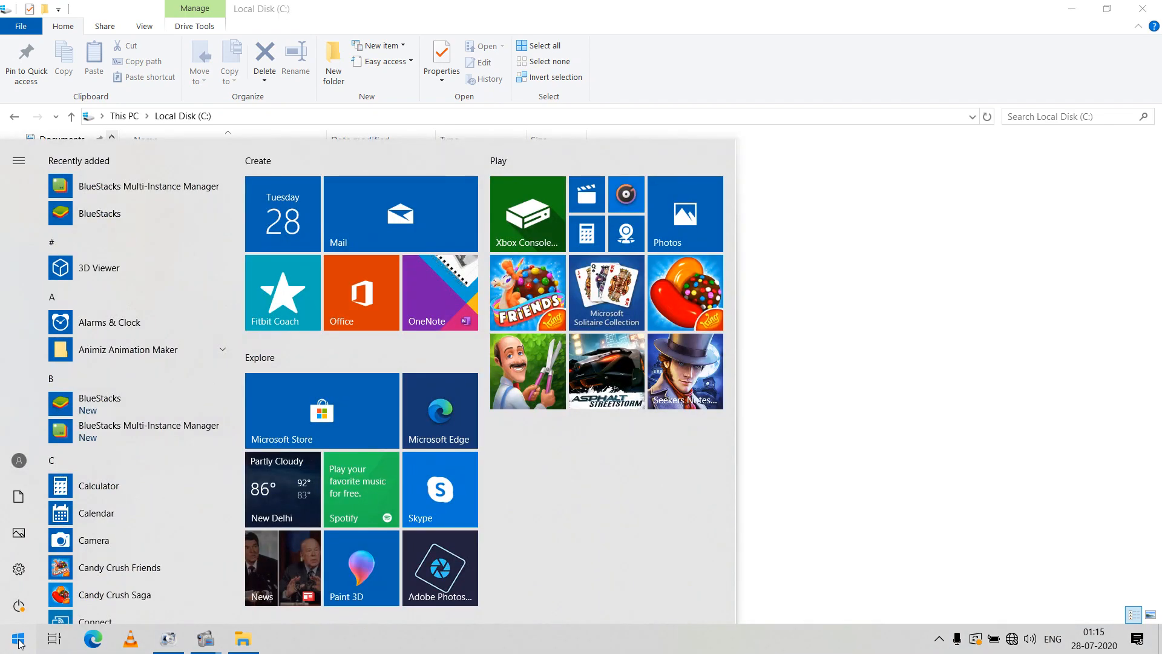
pyautogui.write('e')
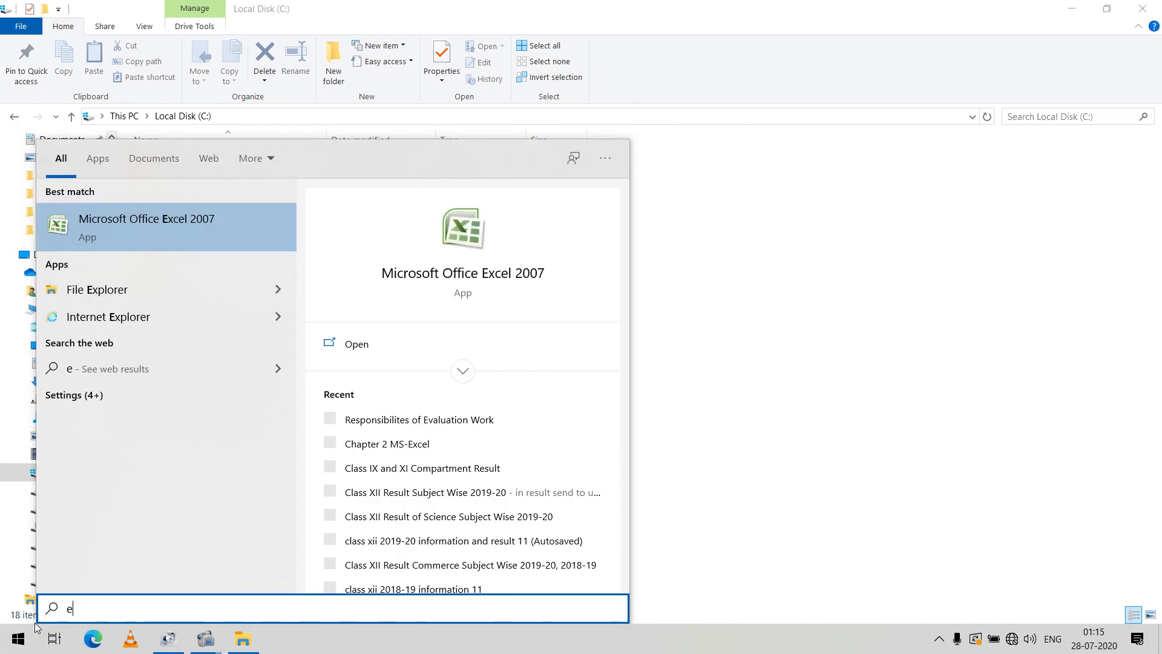
pyautogui.write('xcel')
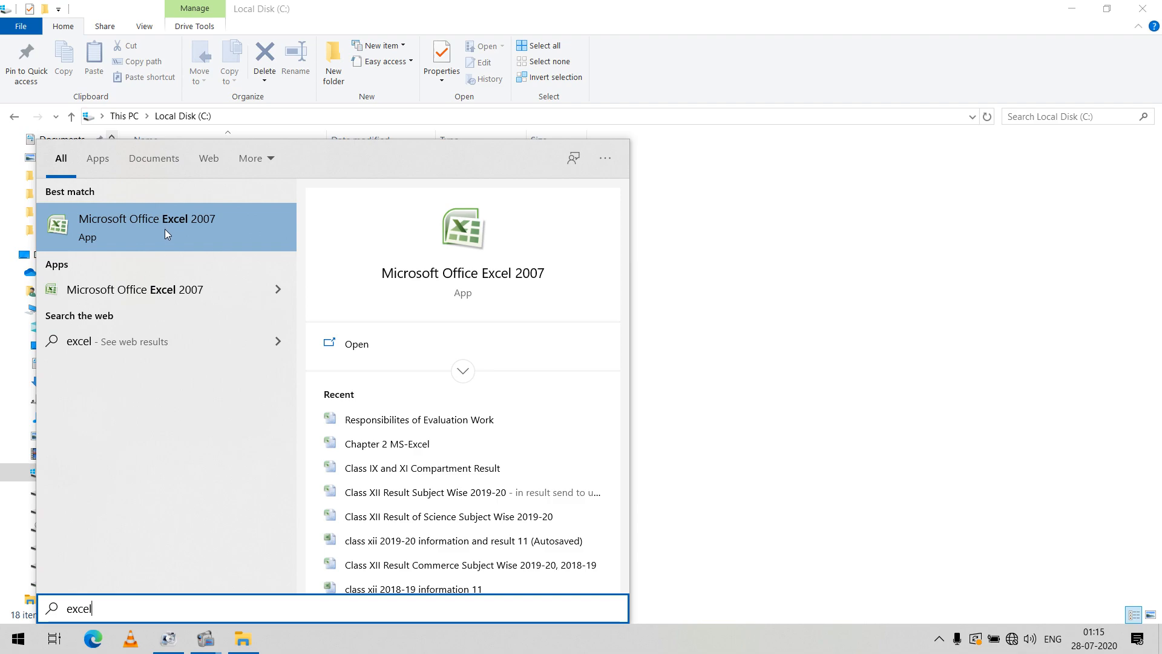
pyautogui.click(374, 445)
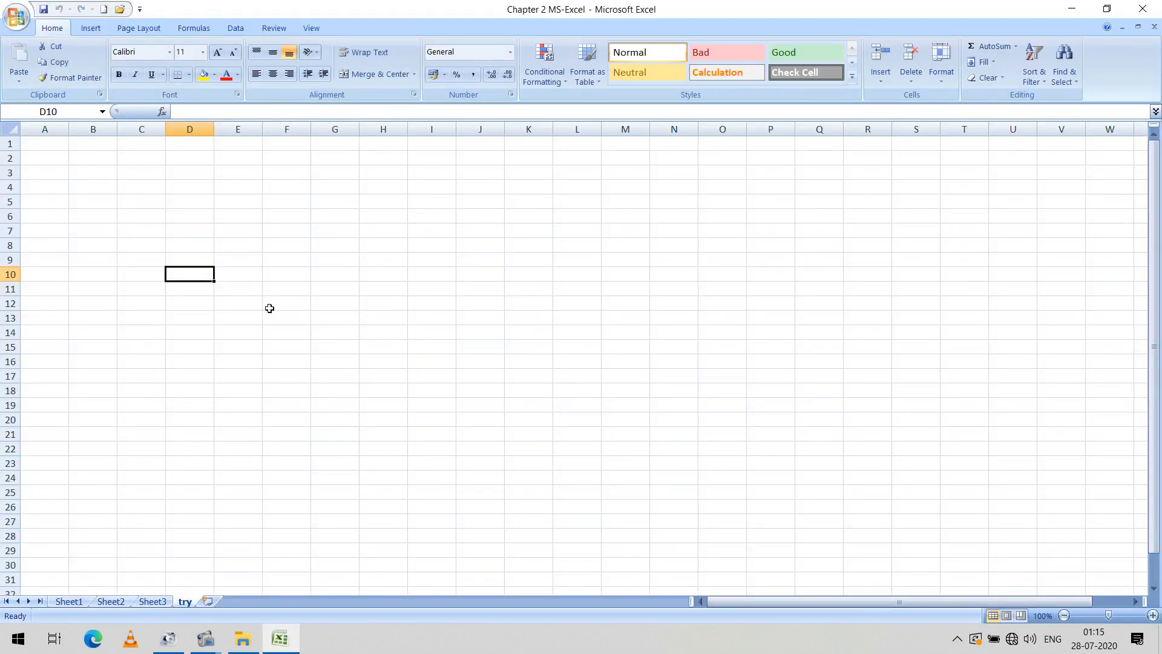
# - Enter the text "computer" in cells F8 and H7 of the try sheet
pyautogui.click(182, 197)
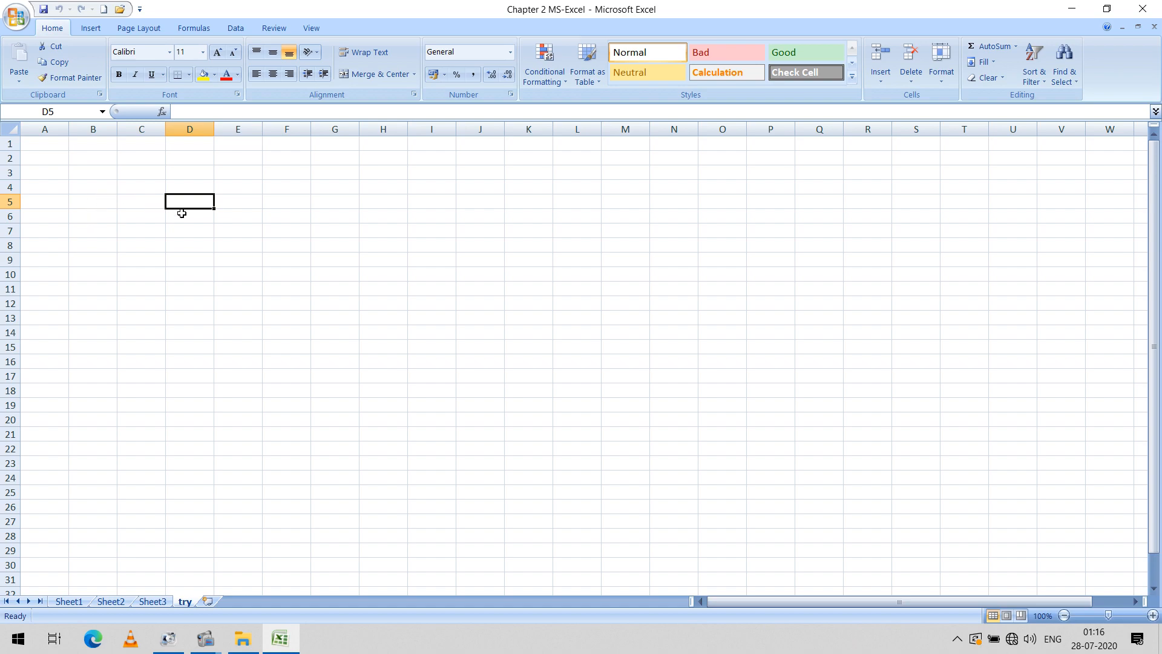
pyautogui.click(228, 290)
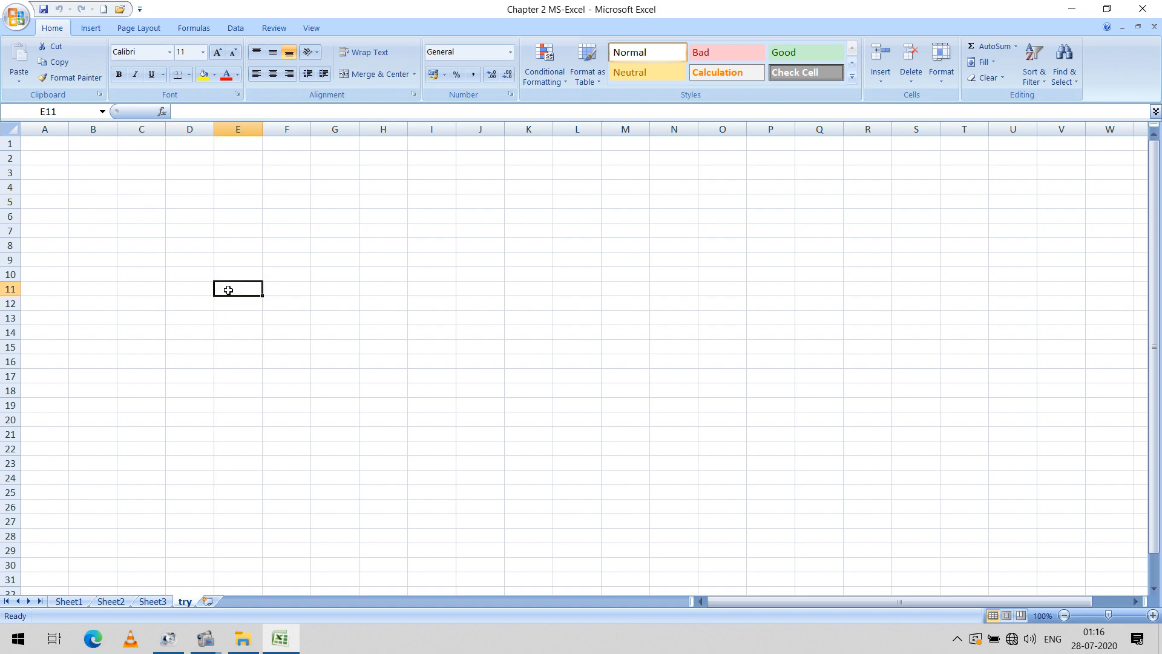
pyautogui.click(284, 243)
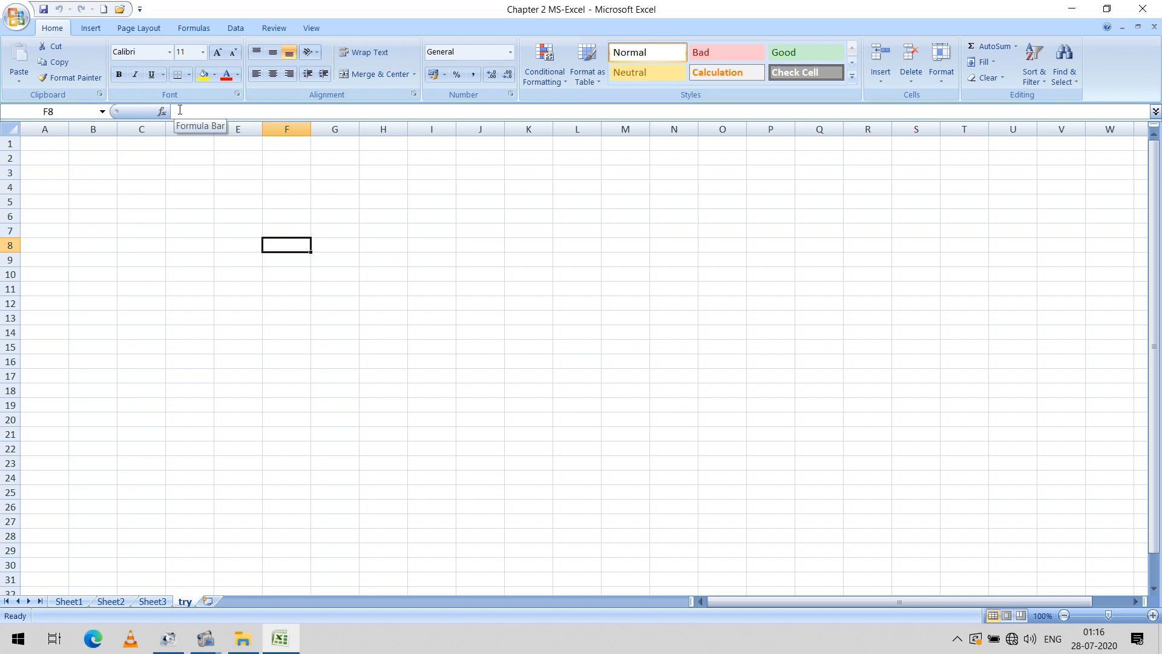
pyautogui.click(218, 110)
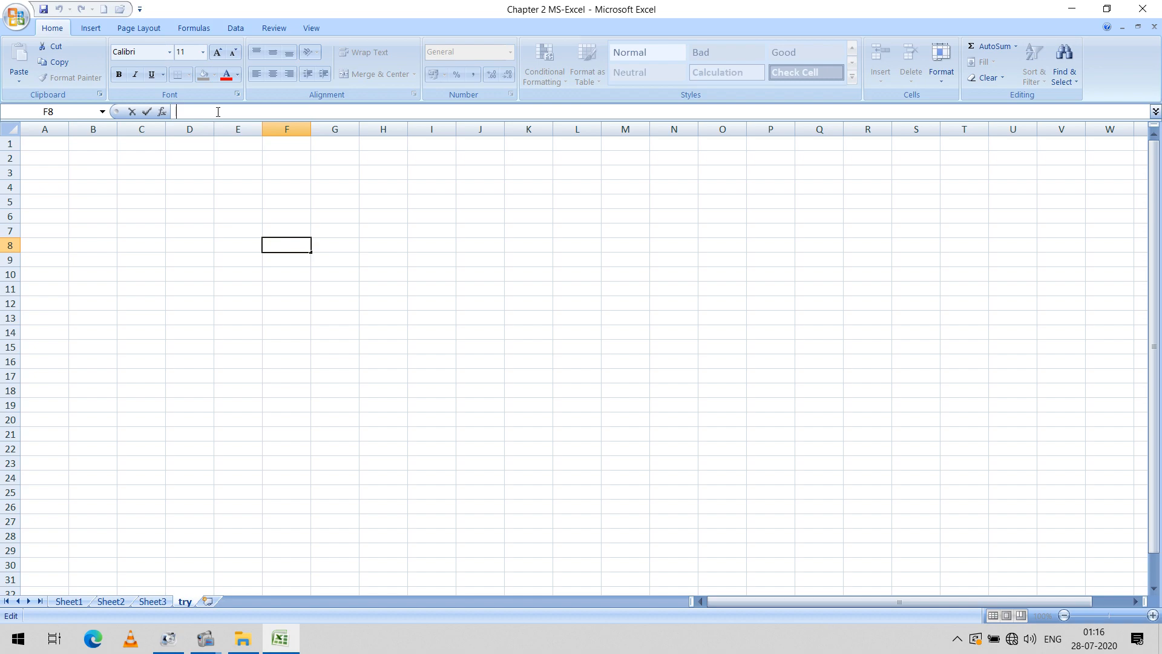
pyautogui.write('computer')
pyautogui.click(382, 227)
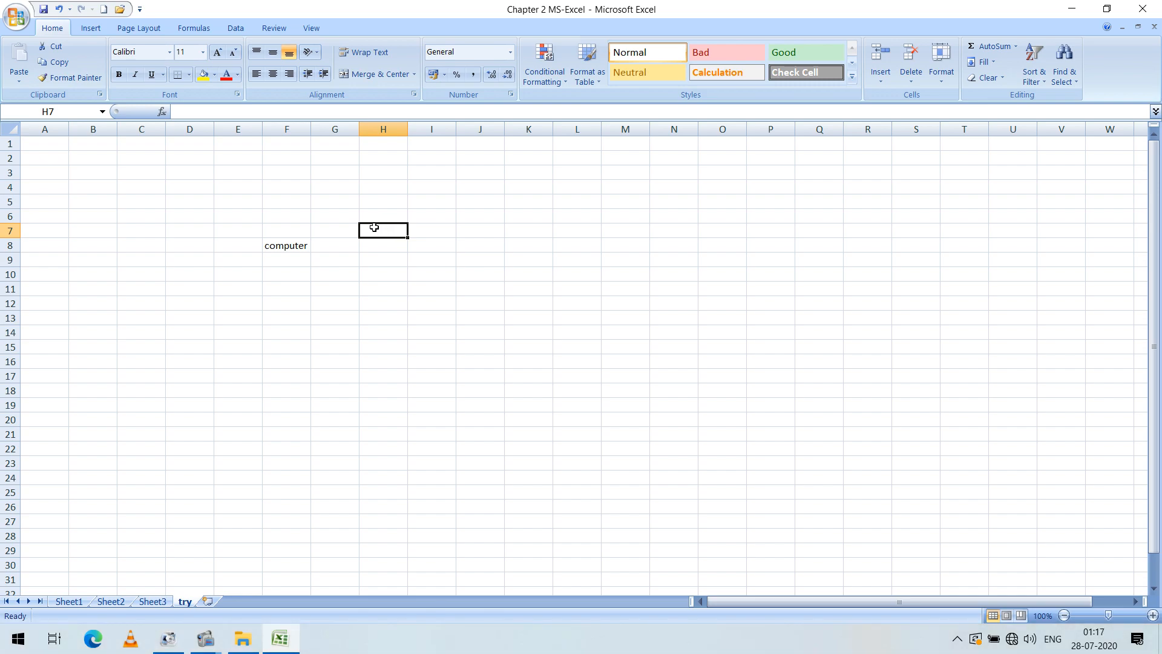
pyautogui.write('computer')
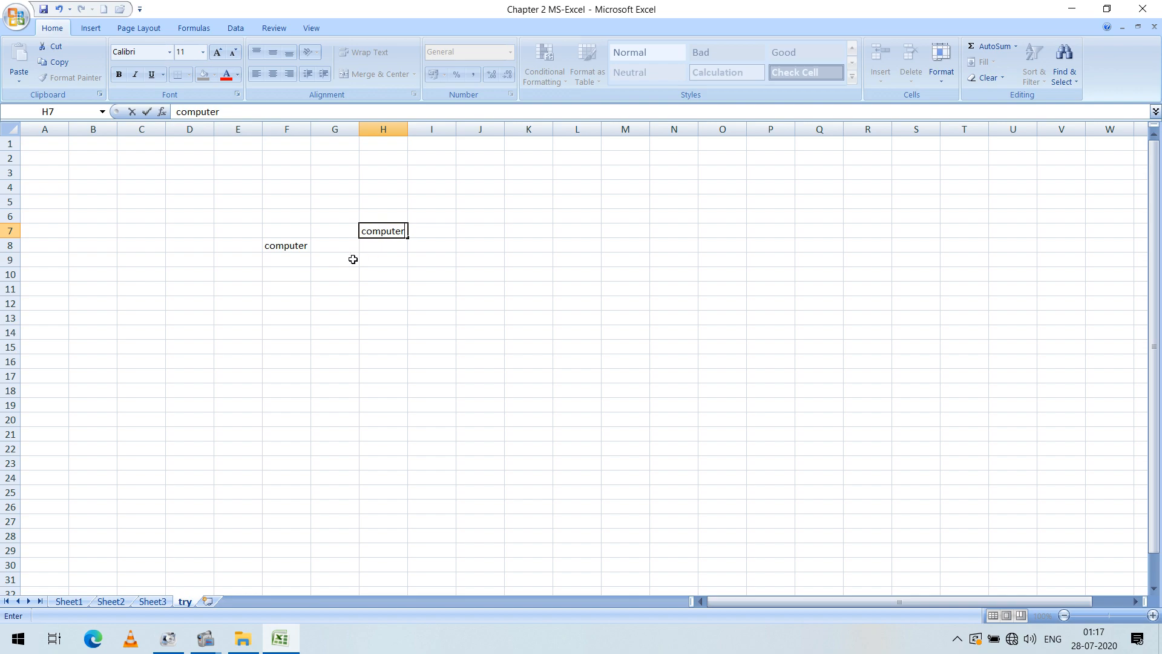
# - Capitalize the first letter of the text in cell F8 so it reads "Computer"
pyautogui.click(296, 245)
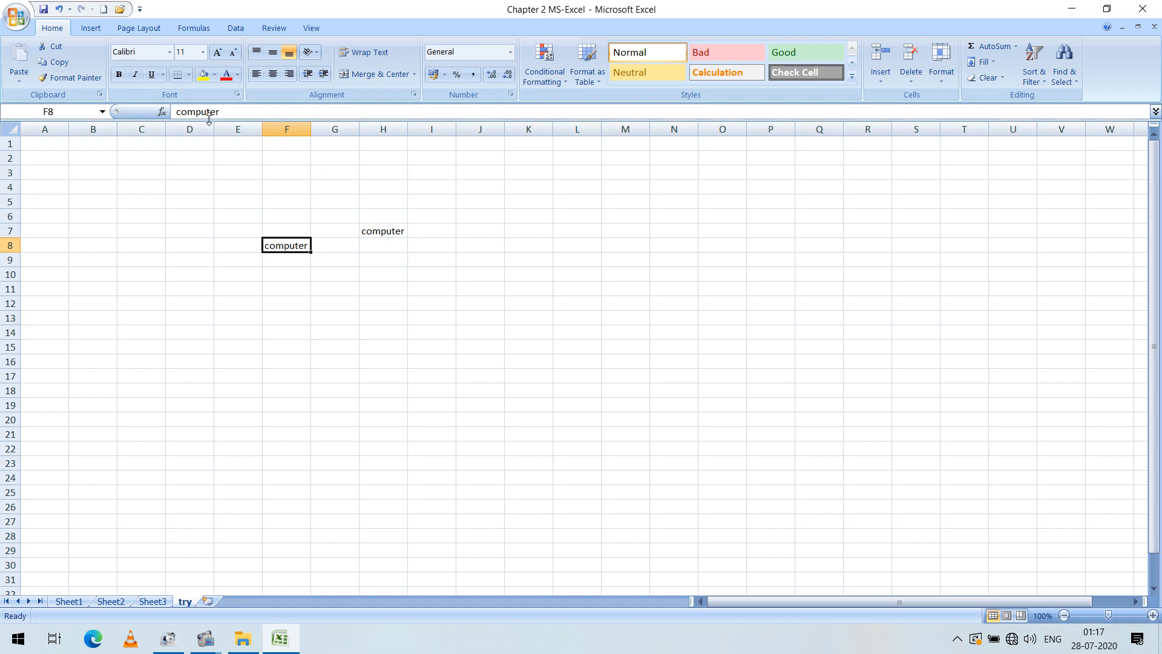
pyautogui.click(181, 112)
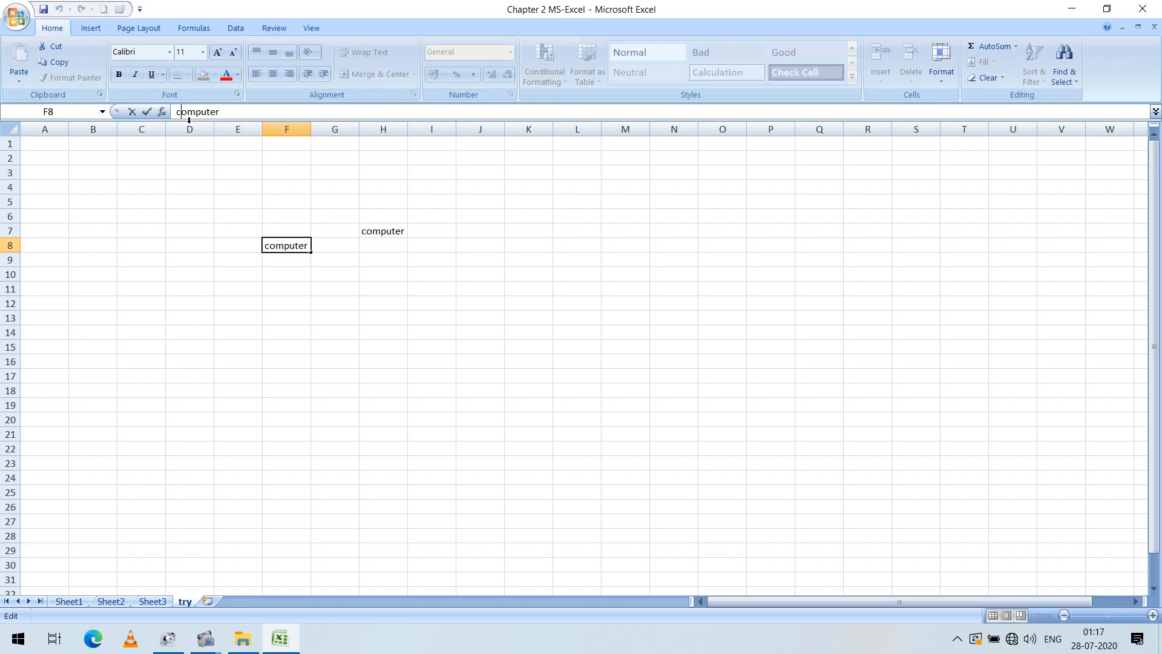
pyautogui.press('BackSpace')
pyautogui.write('C')
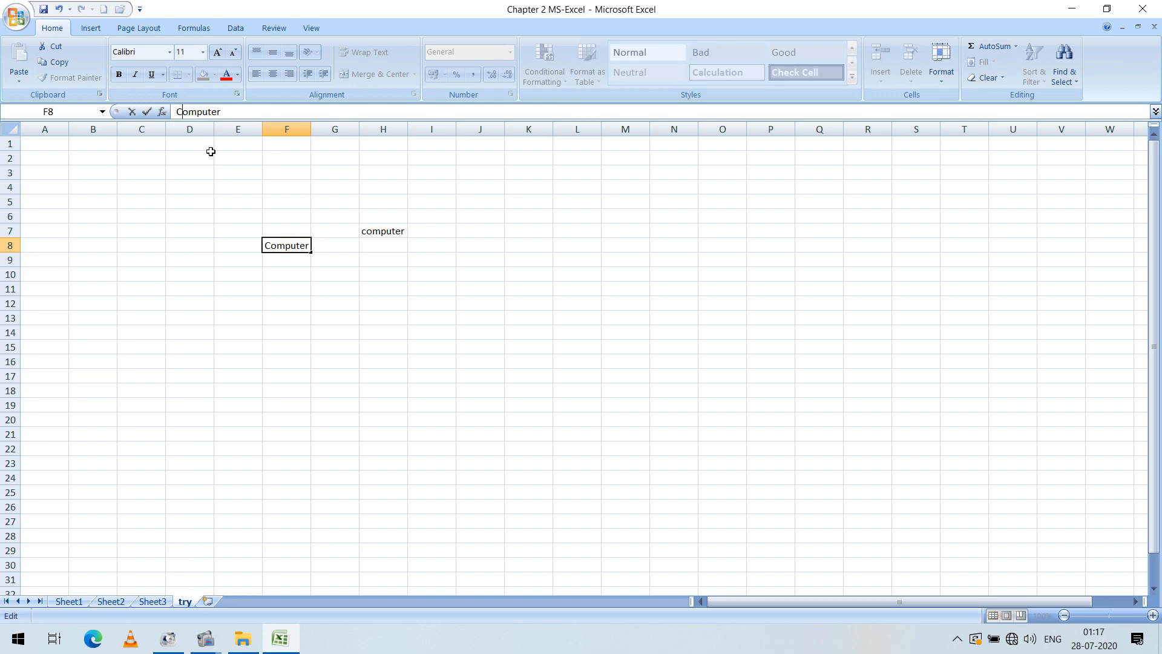
pyautogui.click(274, 283)
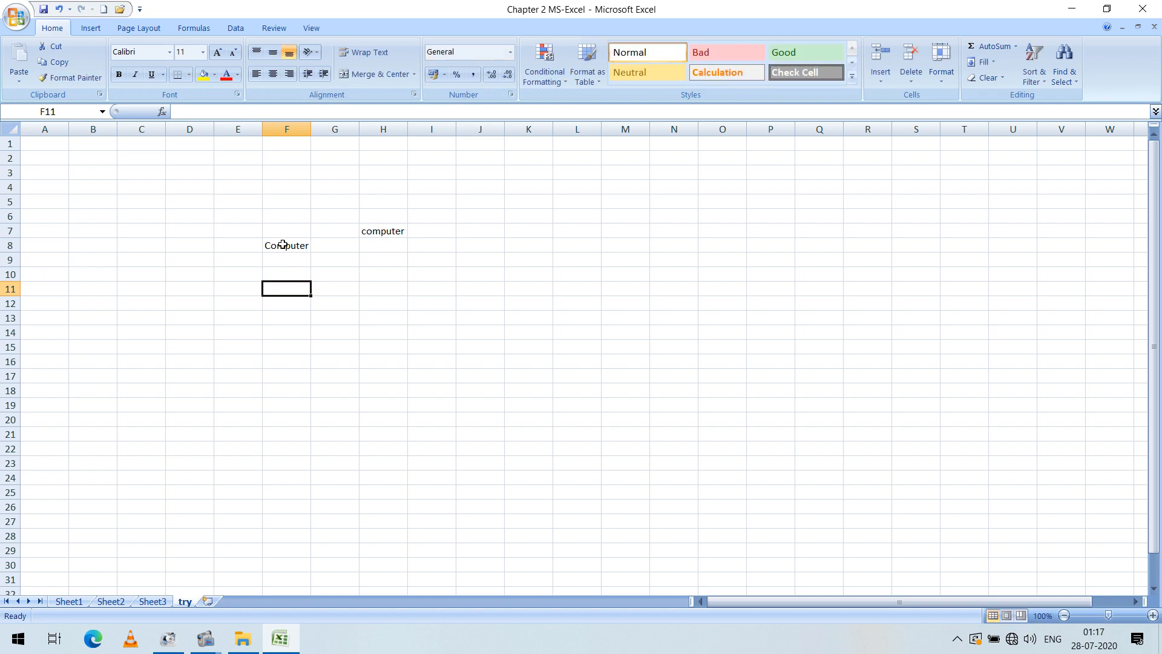
# - Edit cell F8 in place and replace its whole text with a person's first name
pyautogui.click(283, 244)
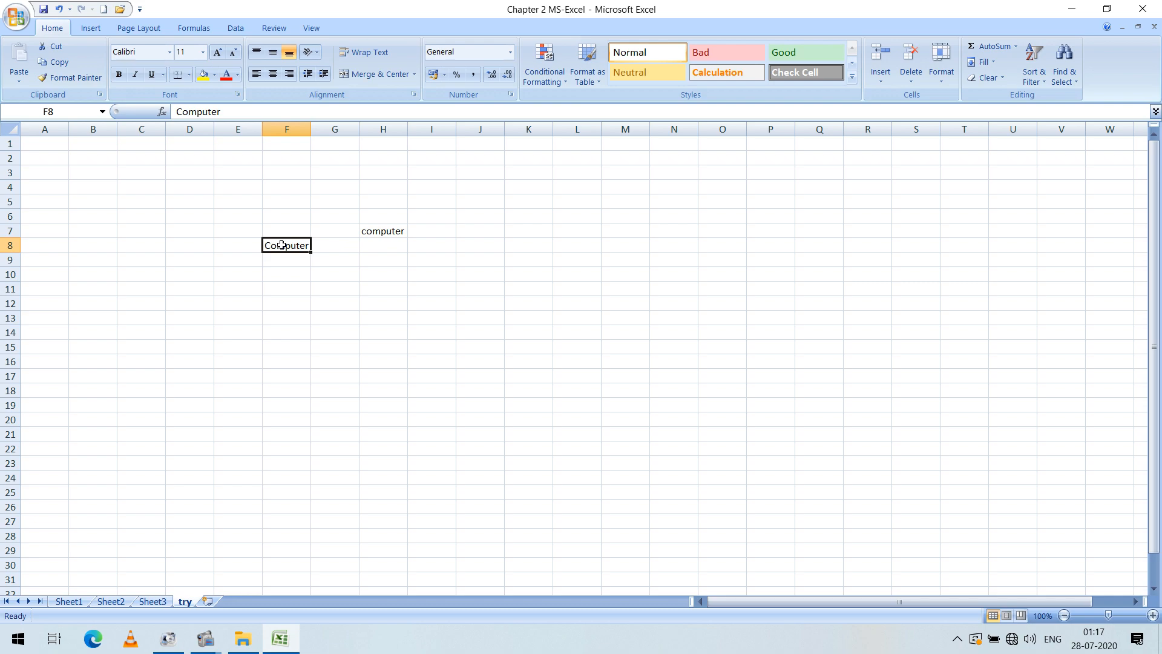
pyautogui.doubleClick(282, 245)
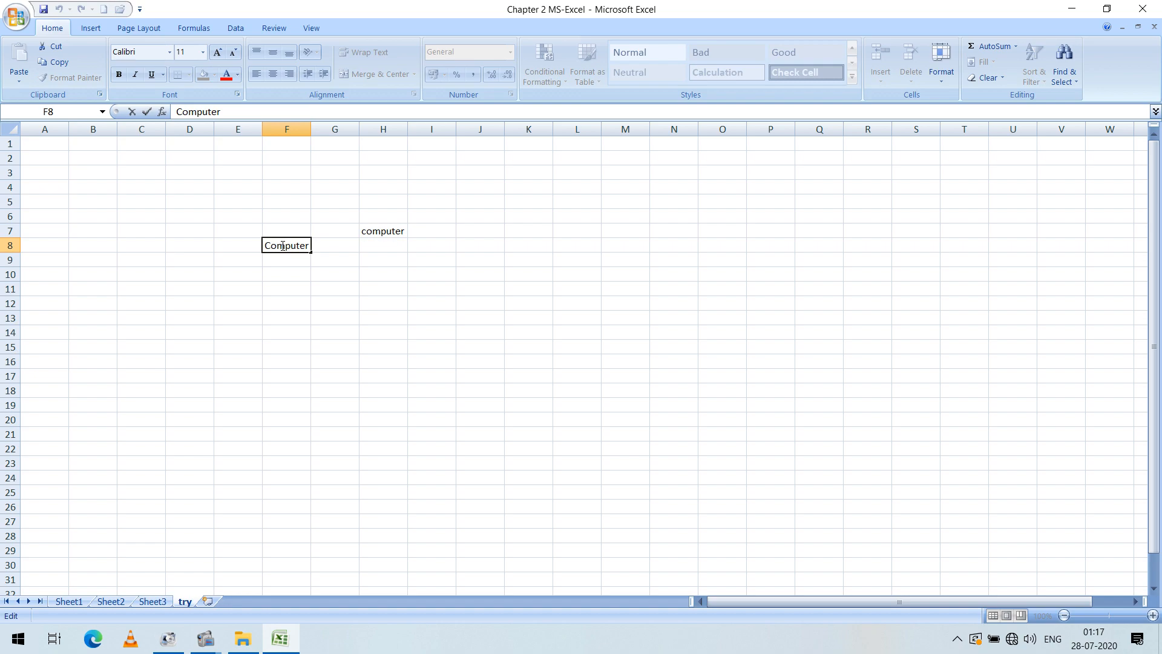
pyautogui.moveTo(309, 244); pyautogui.dragTo(263, 244)
pyautogui.press('BackSpace')
pyautogui.write('Sunil')
pyautogui.click(308, 316)
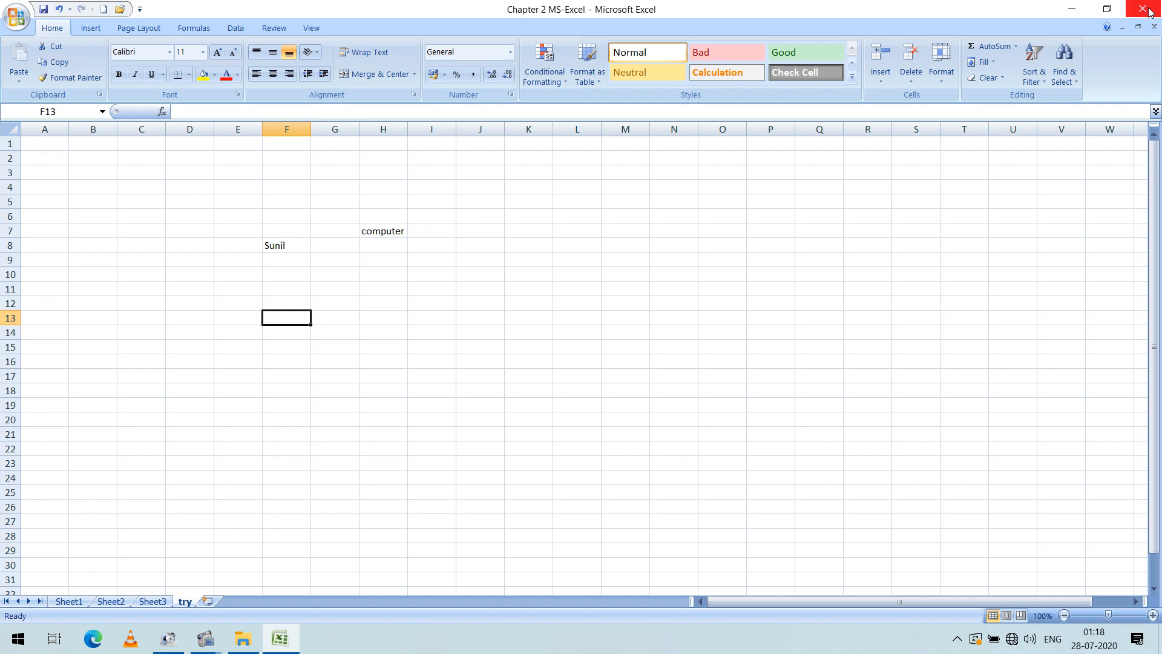
# - Minimize the Excel window, bring it back on screen and select cell J20
pyautogui.click(1072, 11)
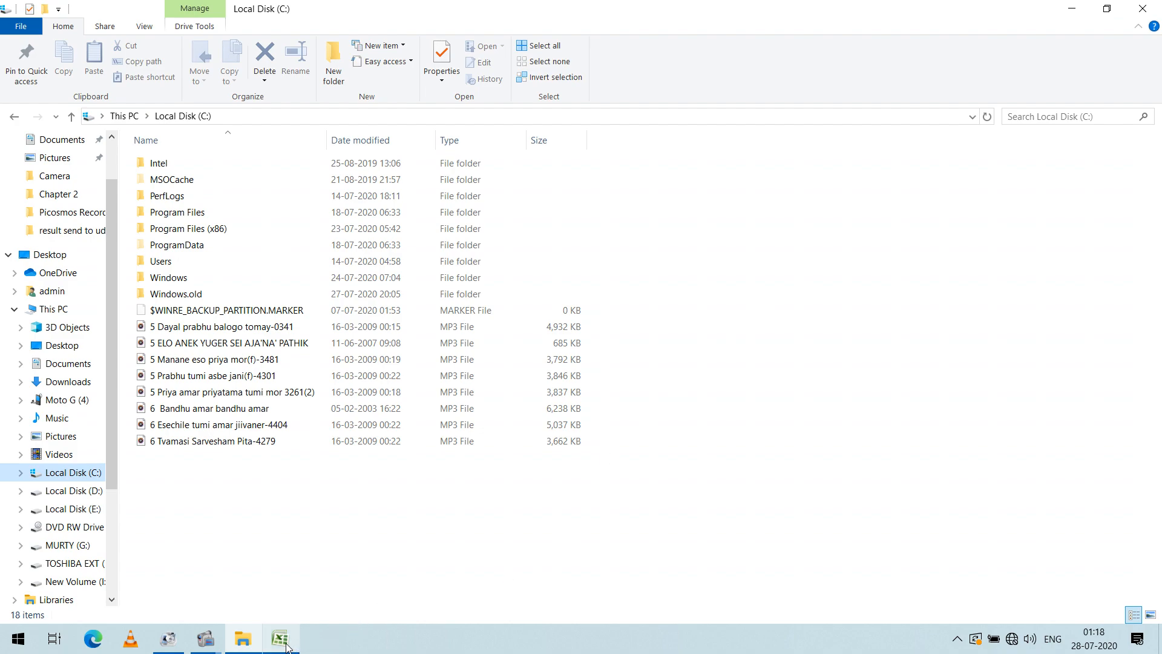
pyautogui.moveTo(281, 643)
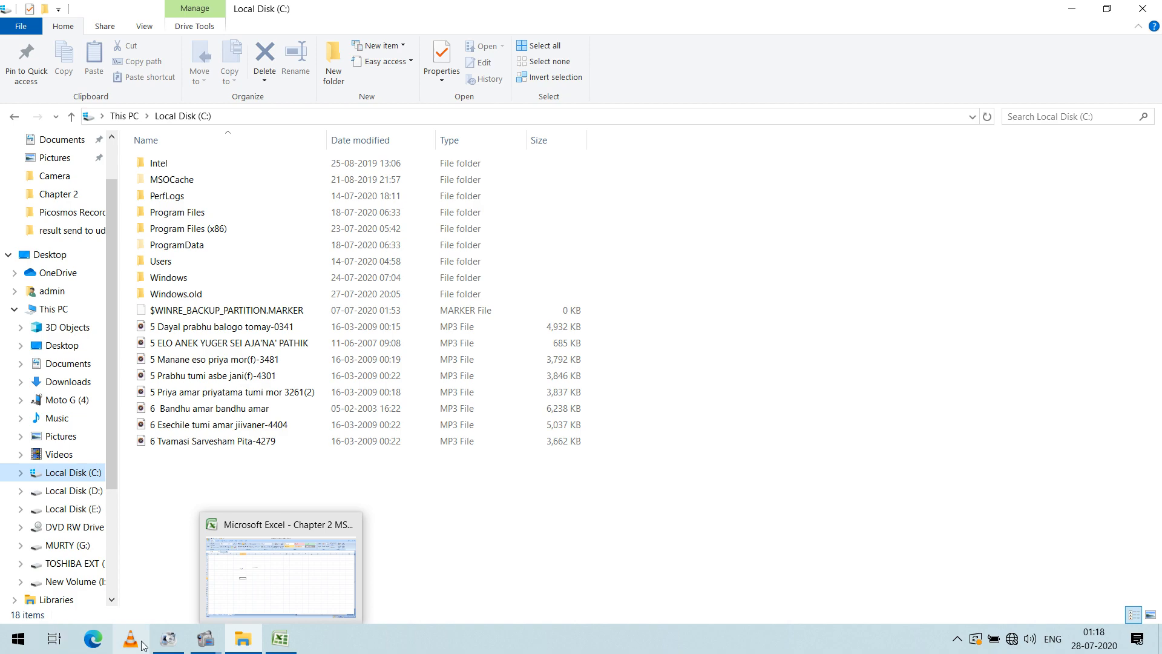
pyautogui.moveTo(241, 639)
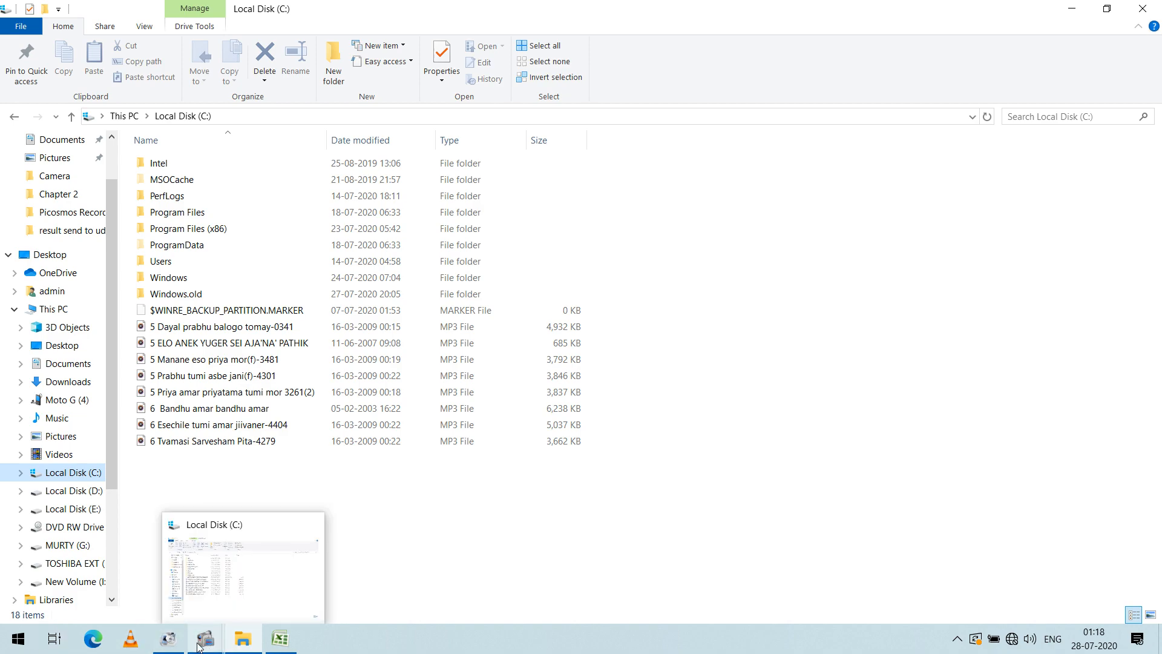
pyautogui.click(282, 640)
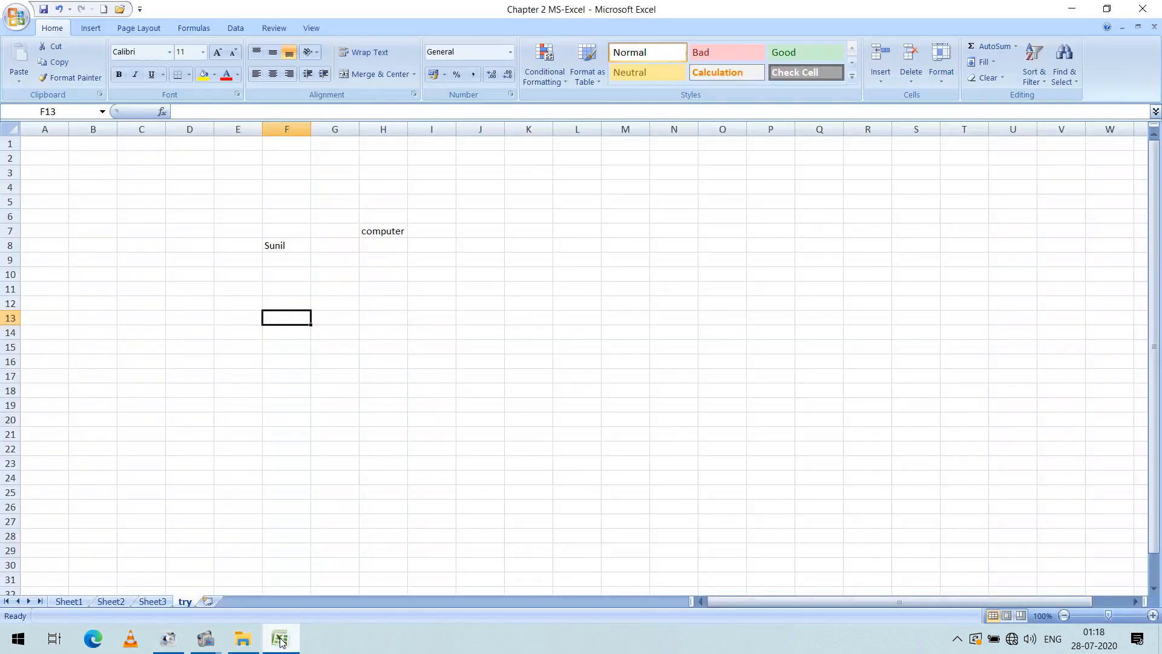
pyautogui.click(458, 418)
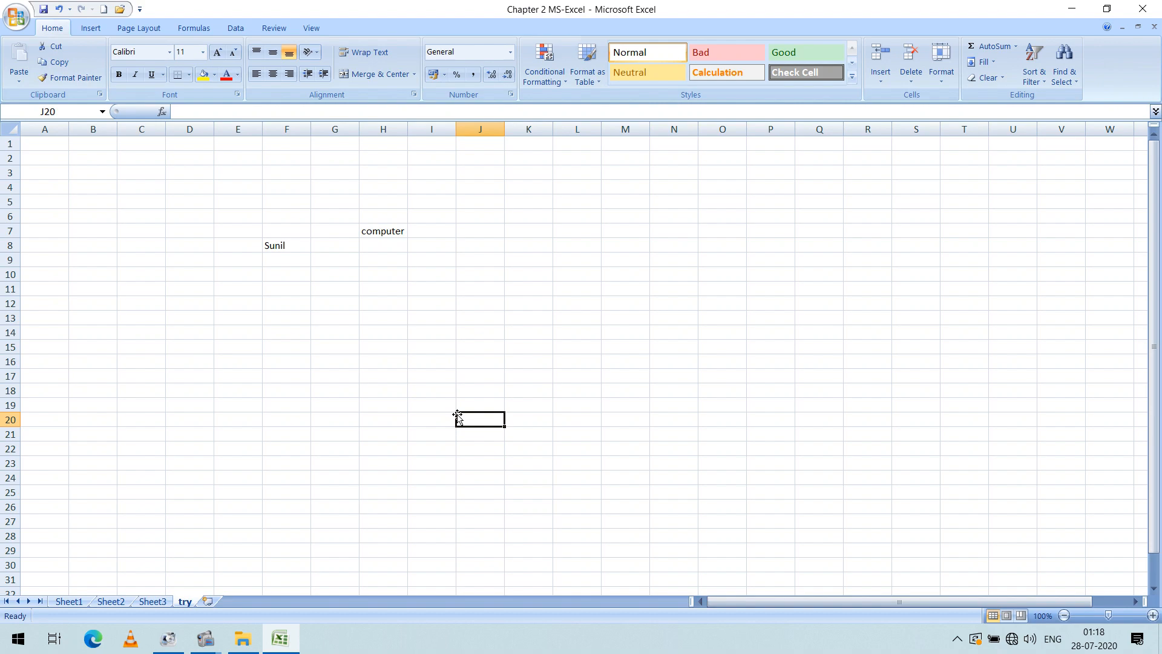
# - Reduce the Excel window to a floating size, move it across the desktop, and maximize it again
pyautogui.click(1108, 10)
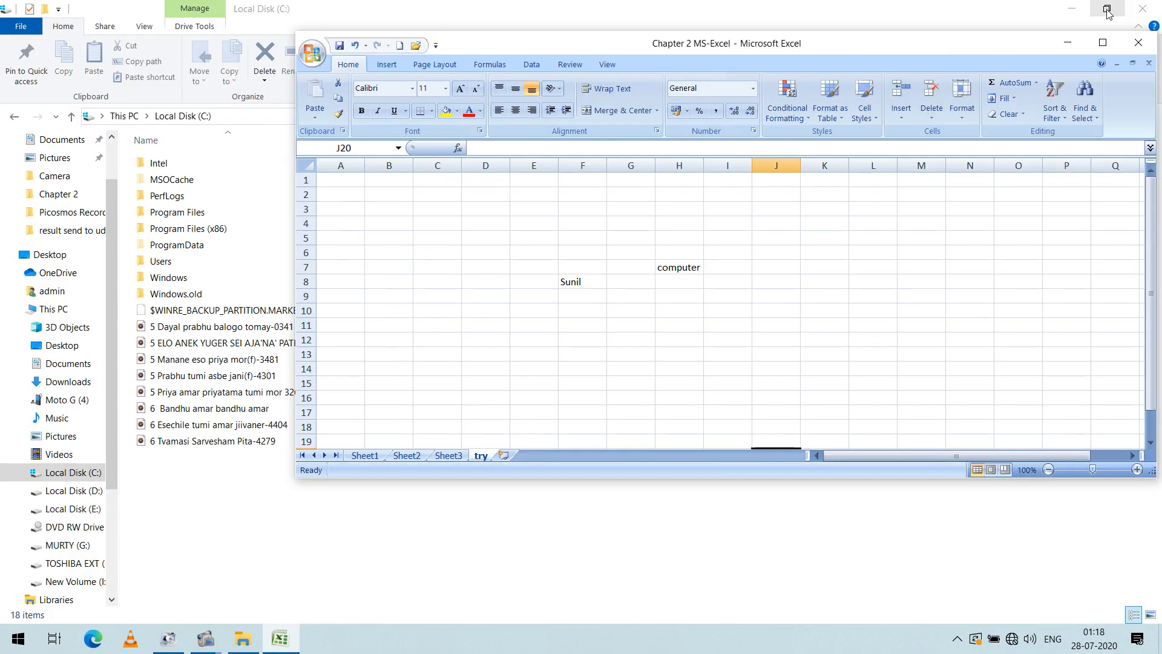
pyautogui.click(1104, 44)
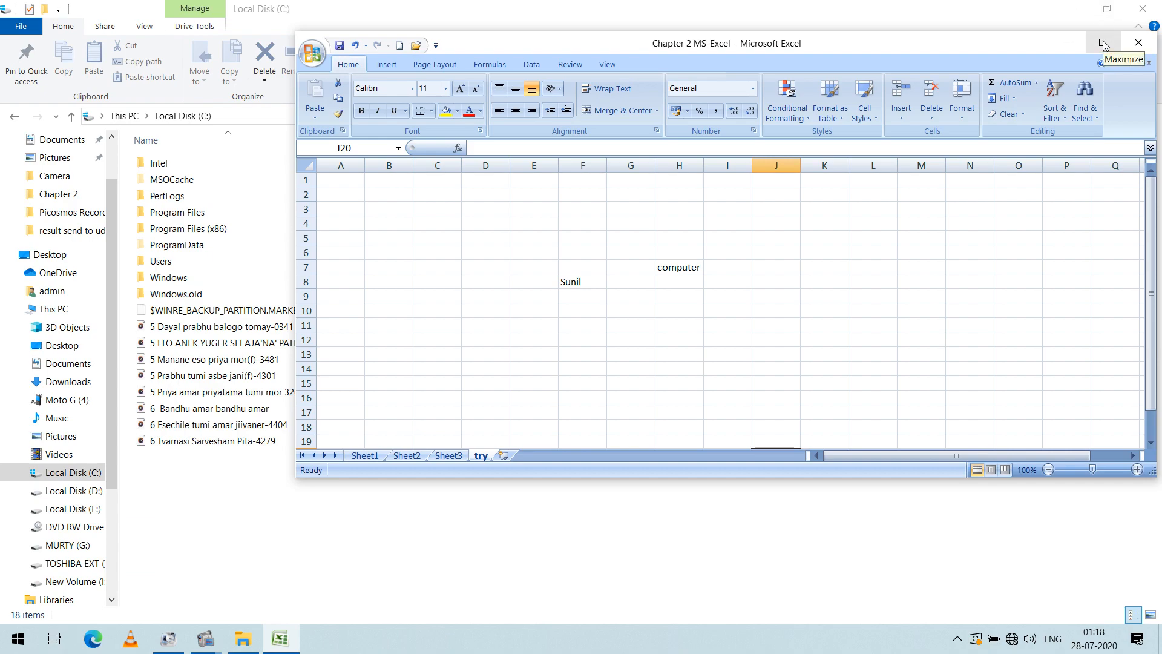
pyautogui.moveTo(981, 47); pyautogui.dragTo(757, 154)
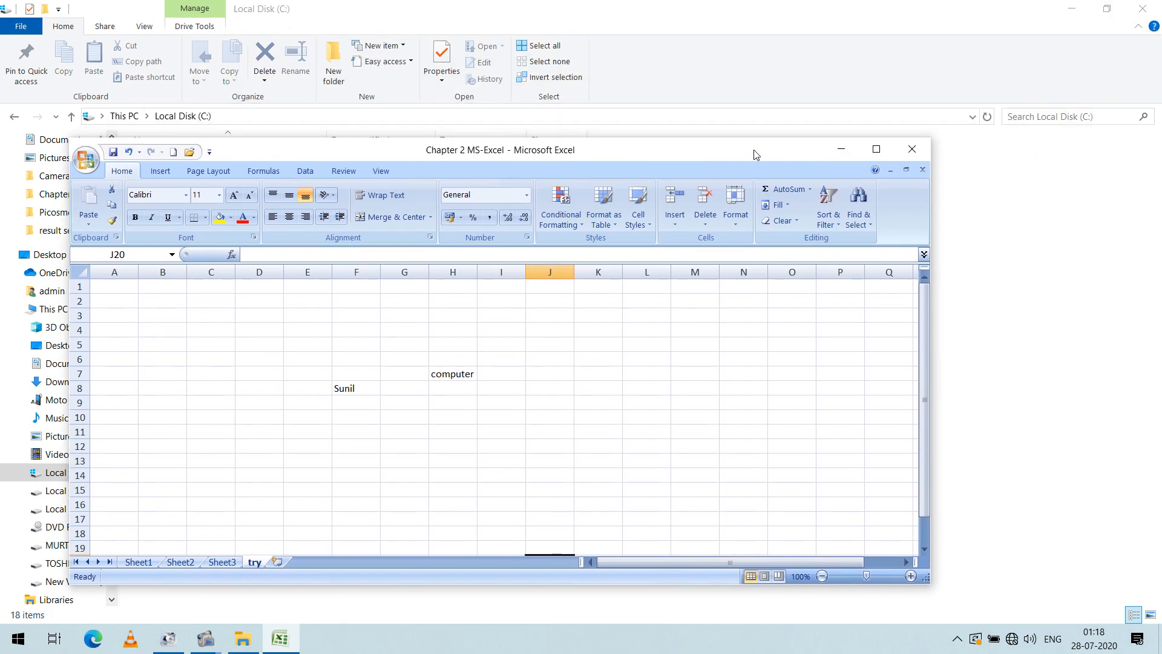
pyautogui.click(876, 149)
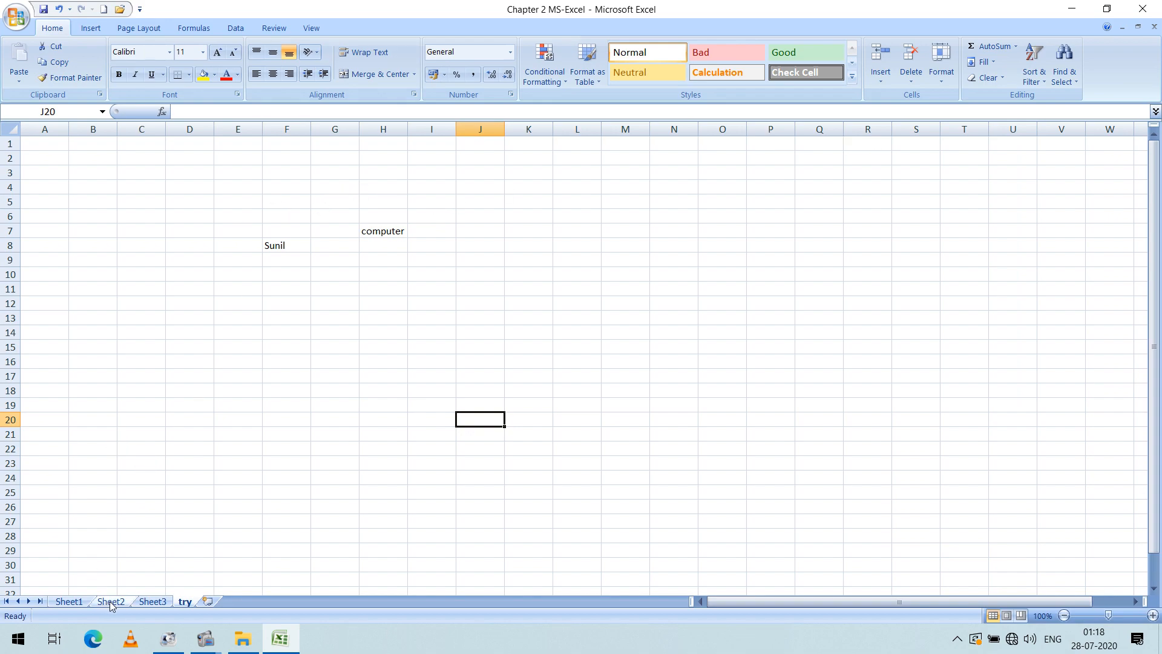
pyautogui.click(91, 198)
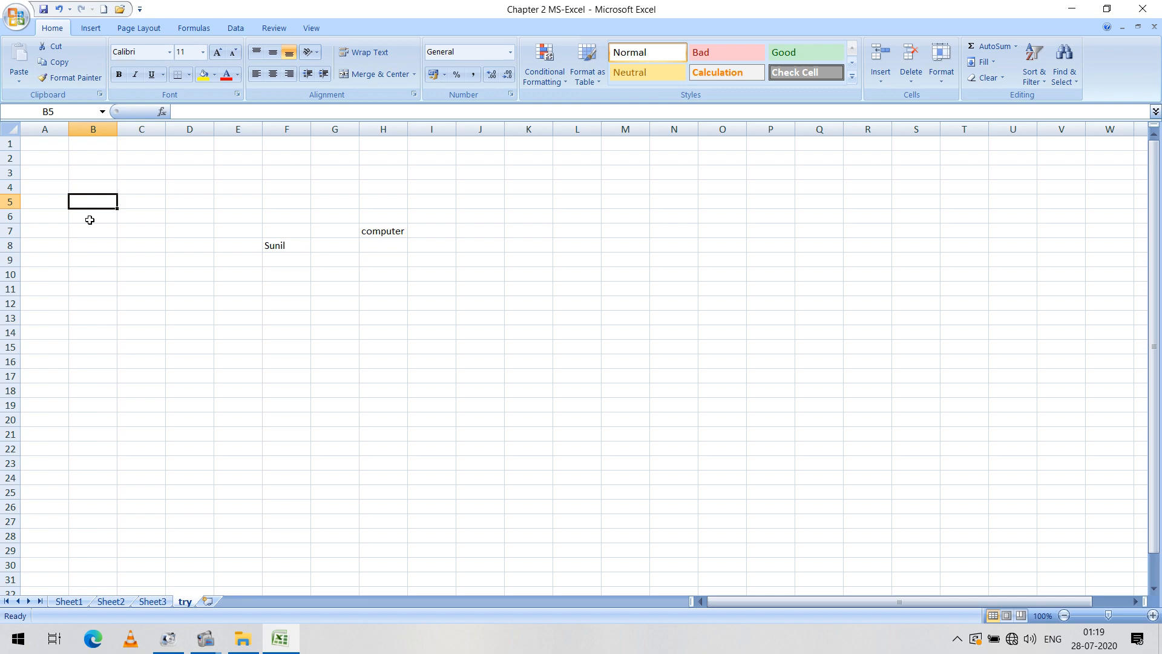
pyautogui.click(271, 246)
pyautogui.click(377, 233)
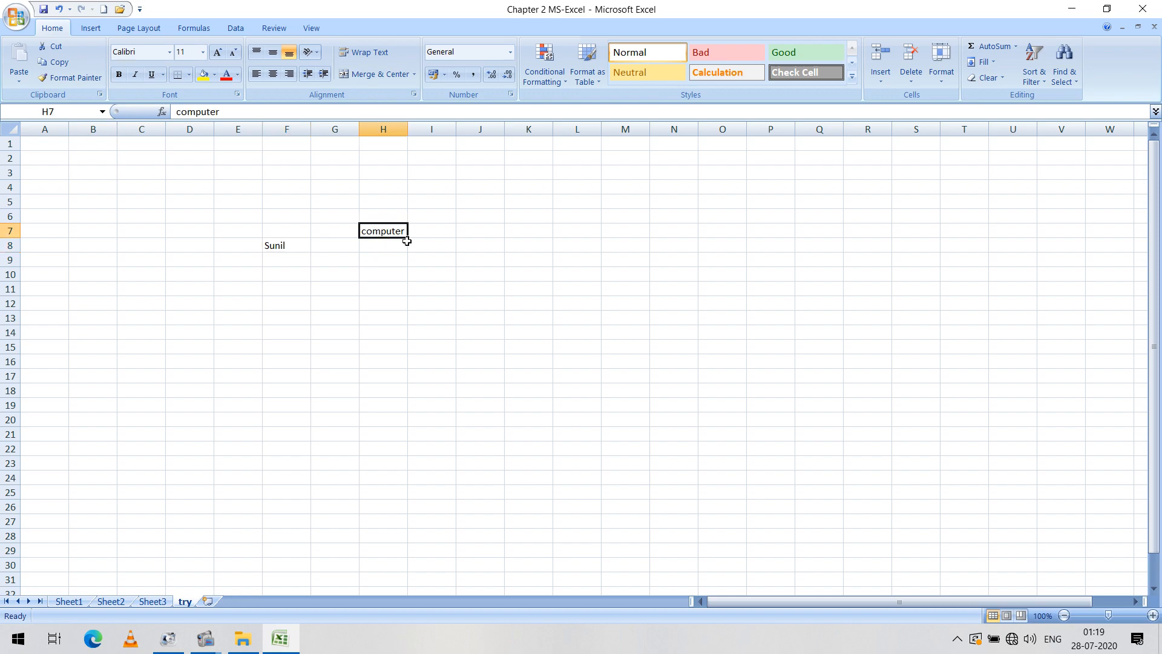
pyautogui.click(518, 257)
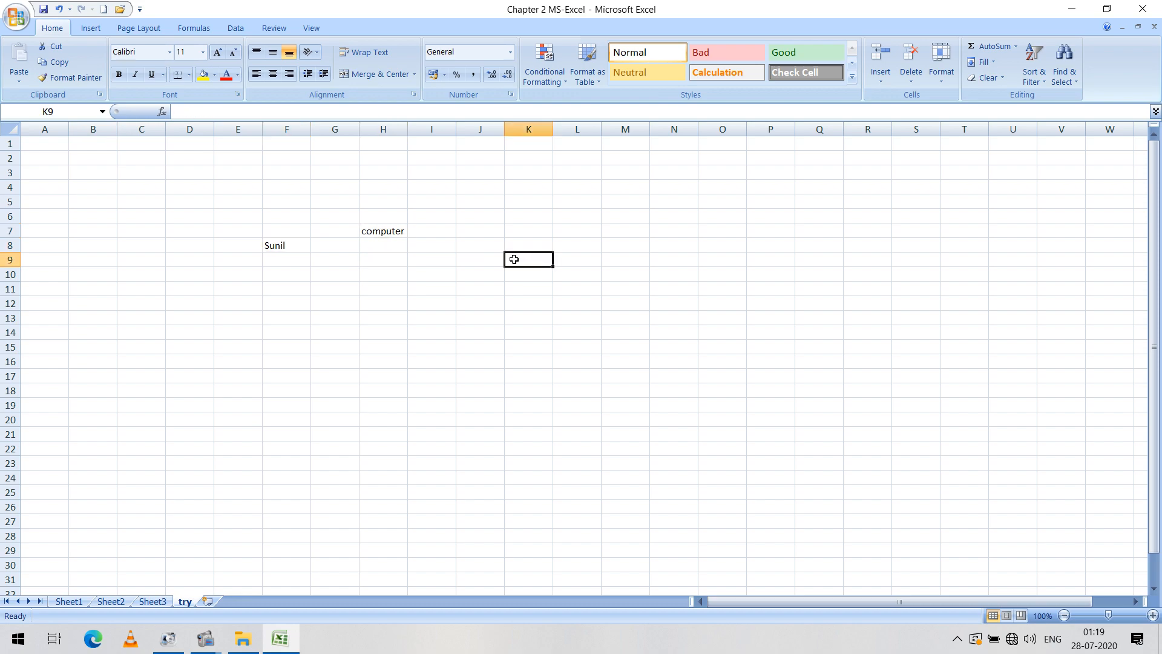
pyautogui.click(379, 283)
pyautogui.click(386, 275)
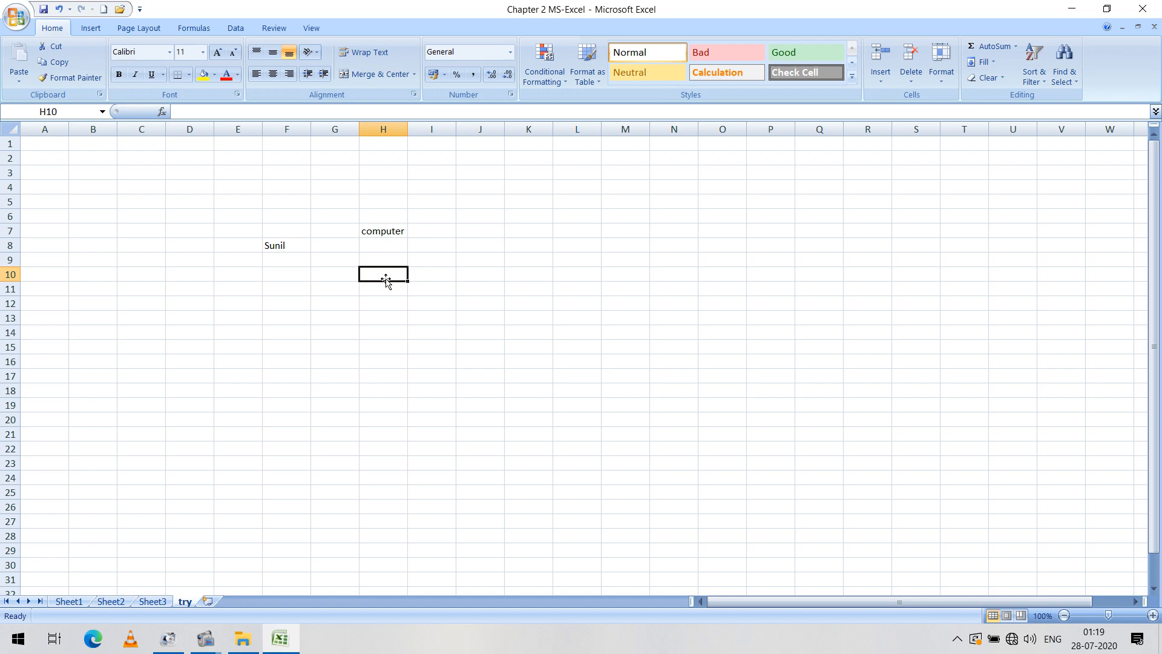
pyautogui.click(331, 307)
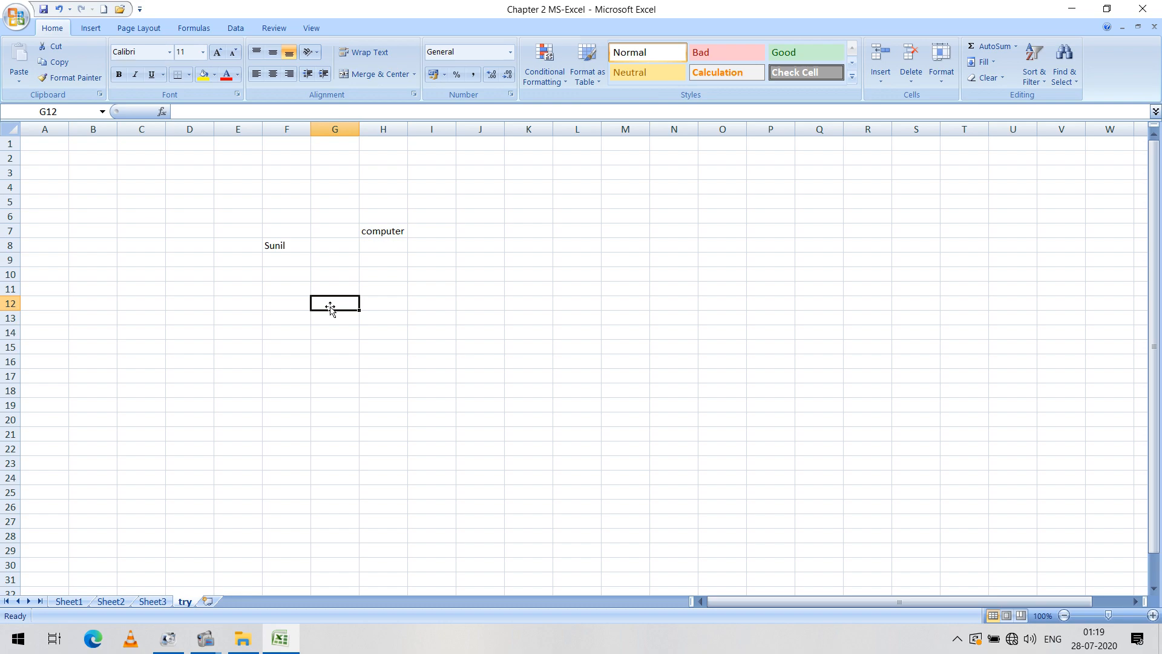
pyautogui.click(281, 304)
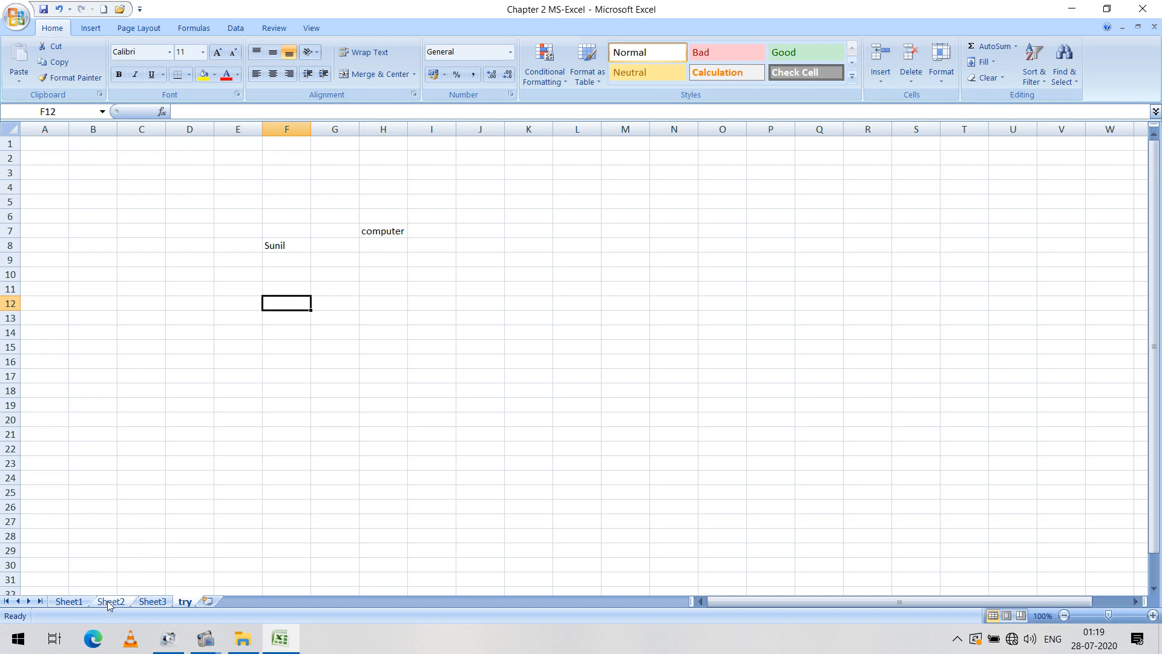
# - Clear the contents of the range E6:J11 on the try sheet
pyautogui.moveTo(257, 217); pyautogui.dragTo(477, 289)
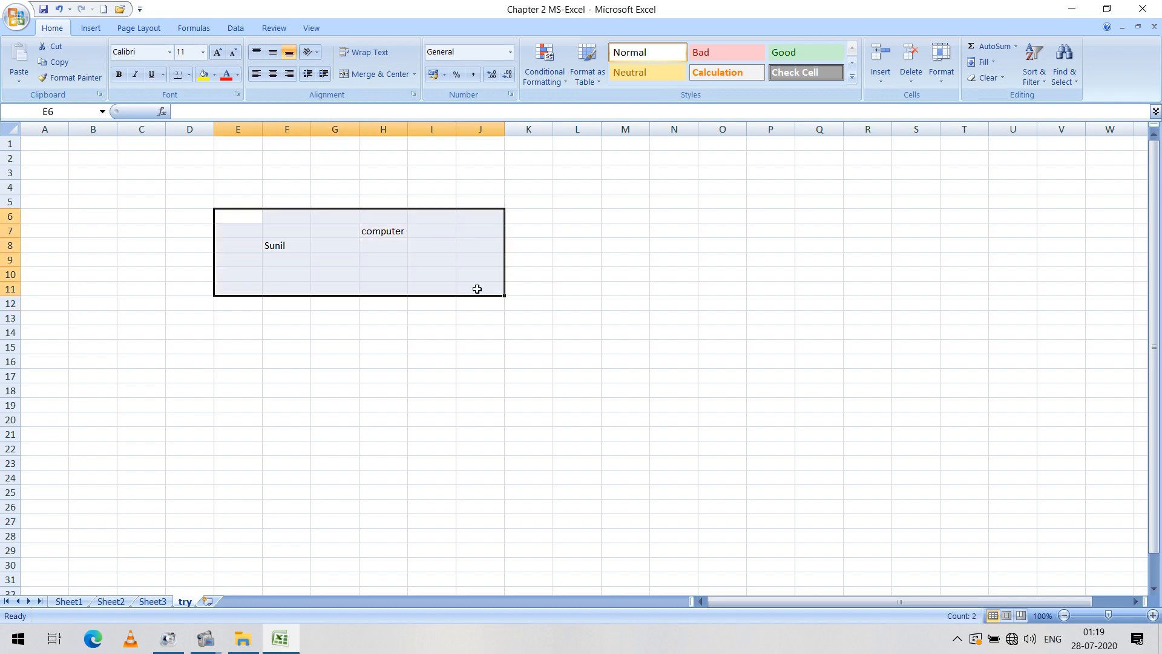
pyautogui.press('Delete')
# - Copy the formula definition range B5:P8 from Sheet2 and paste it at D6 on Sheet1
pyautogui.click(110, 601)
pyautogui.moveTo(124, 206); pyautogui.dragTo(269, 208)
pyautogui.moveTo(79, 202); pyautogui.dragTo(879, 291)
pyautogui.hotkey('ctrl', 'c')
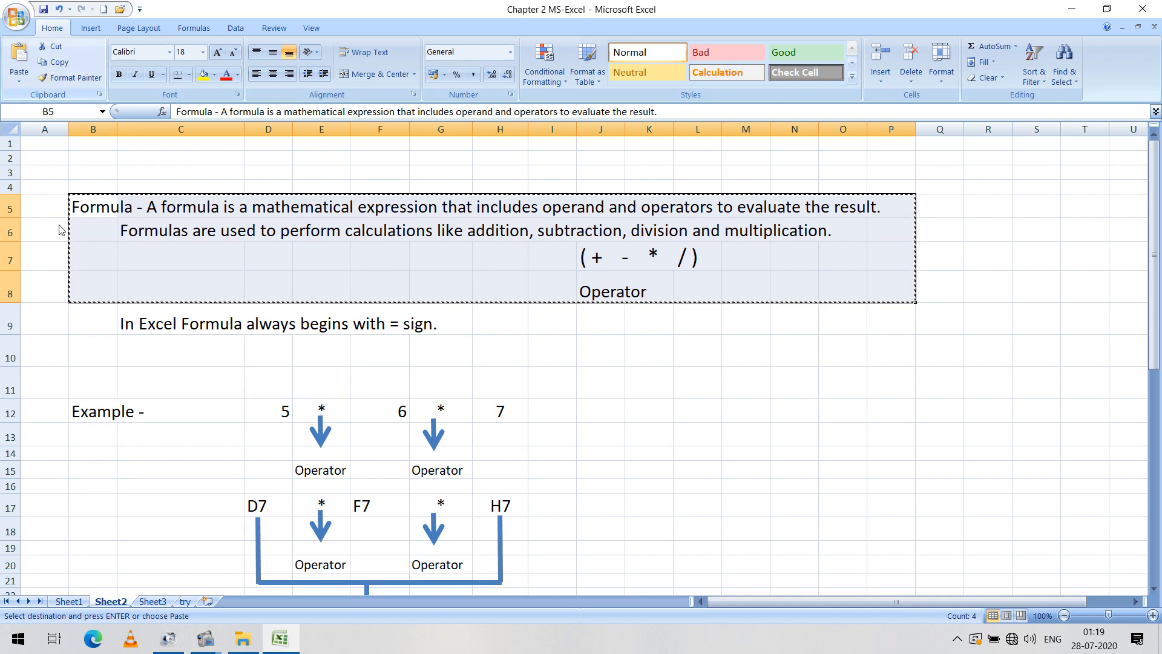
pyautogui.click(67, 602)
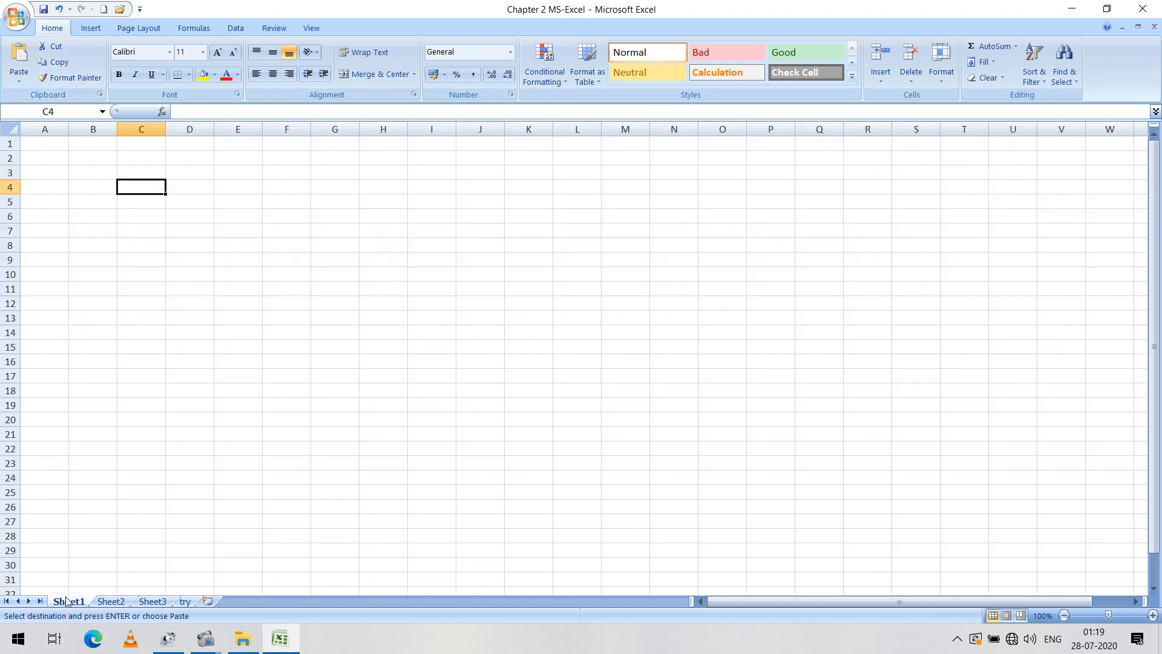
pyautogui.click(189, 217)
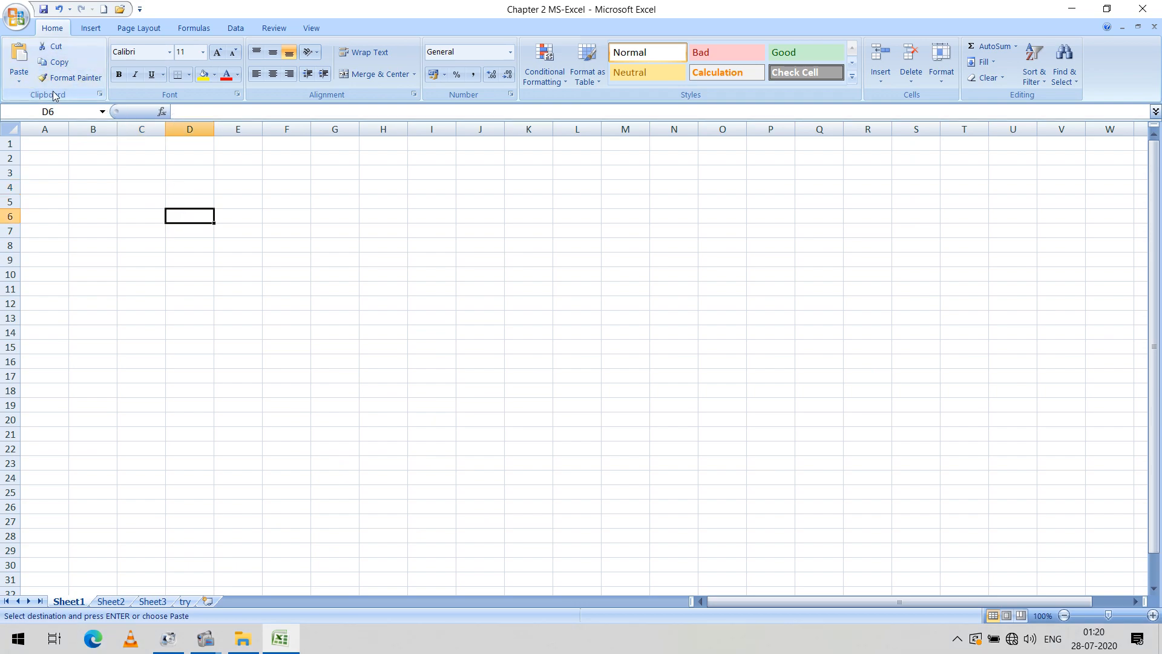
pyautogui.click(18, 57)
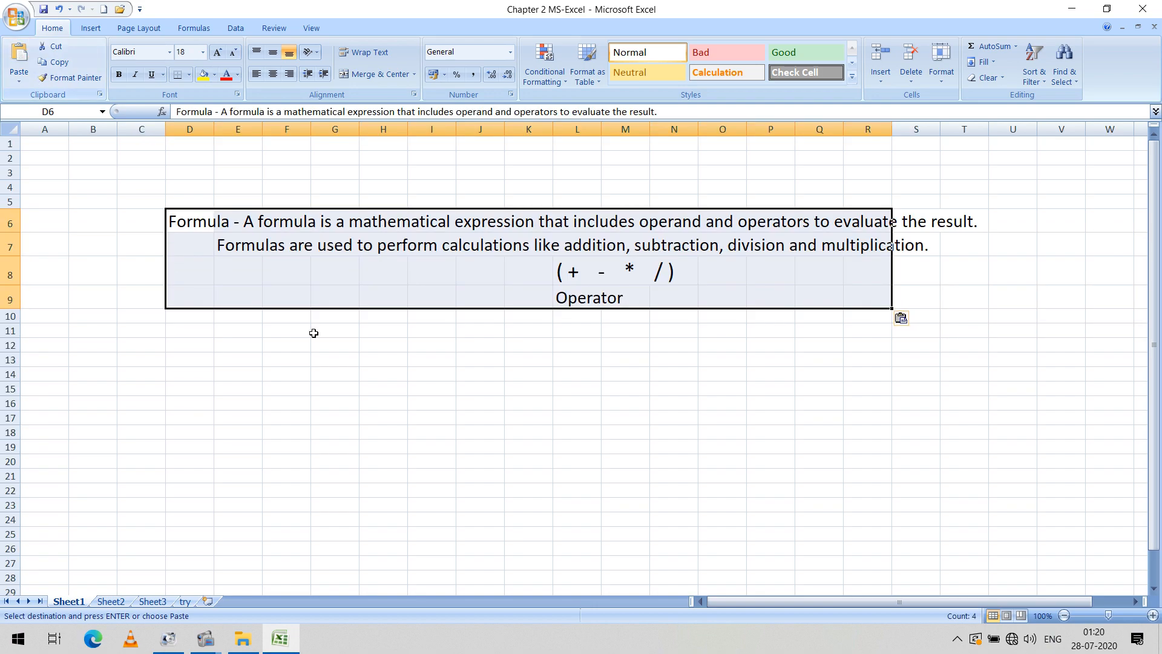
pyautogui.click(413, 362)
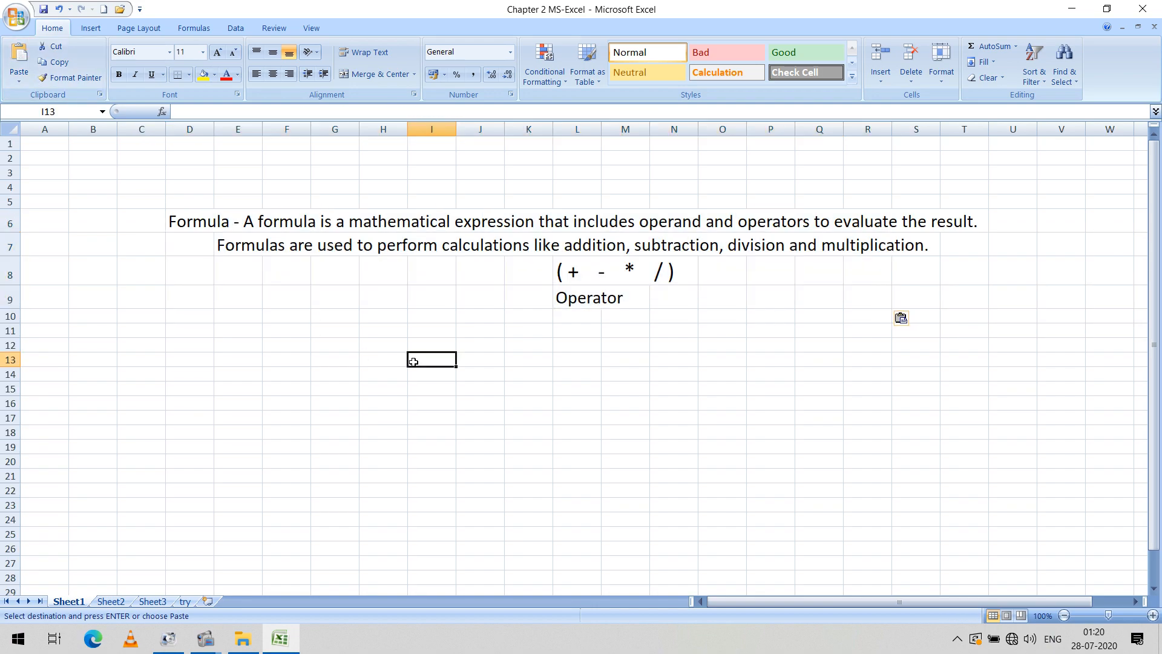
pyautogui.click(187, 222)
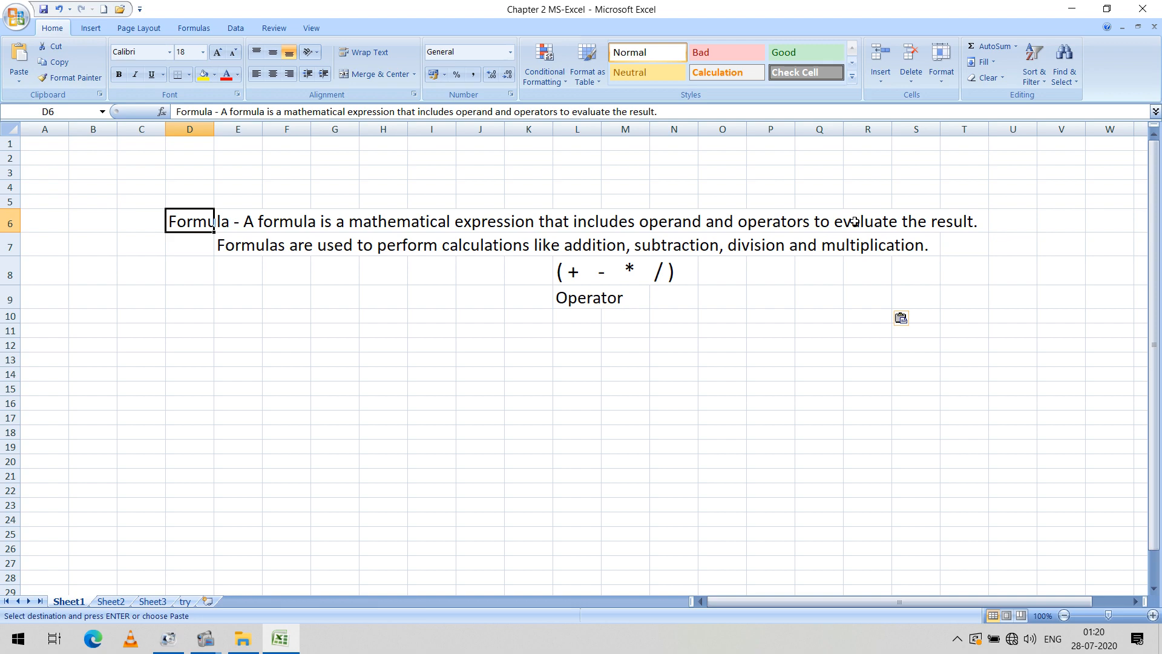
pyautogui.click(963, 222)
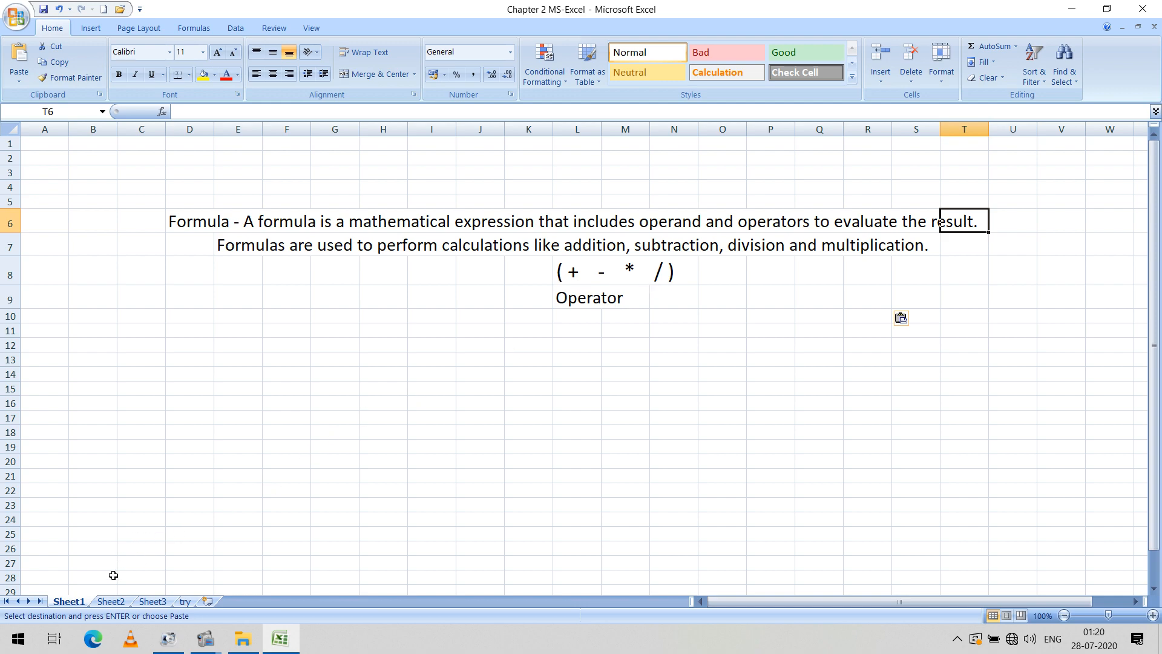
# - Copy the formula example range C9:I24 from Sheet2 and paste it at D13 on Sheet1
pyautogui.click(110, 602)
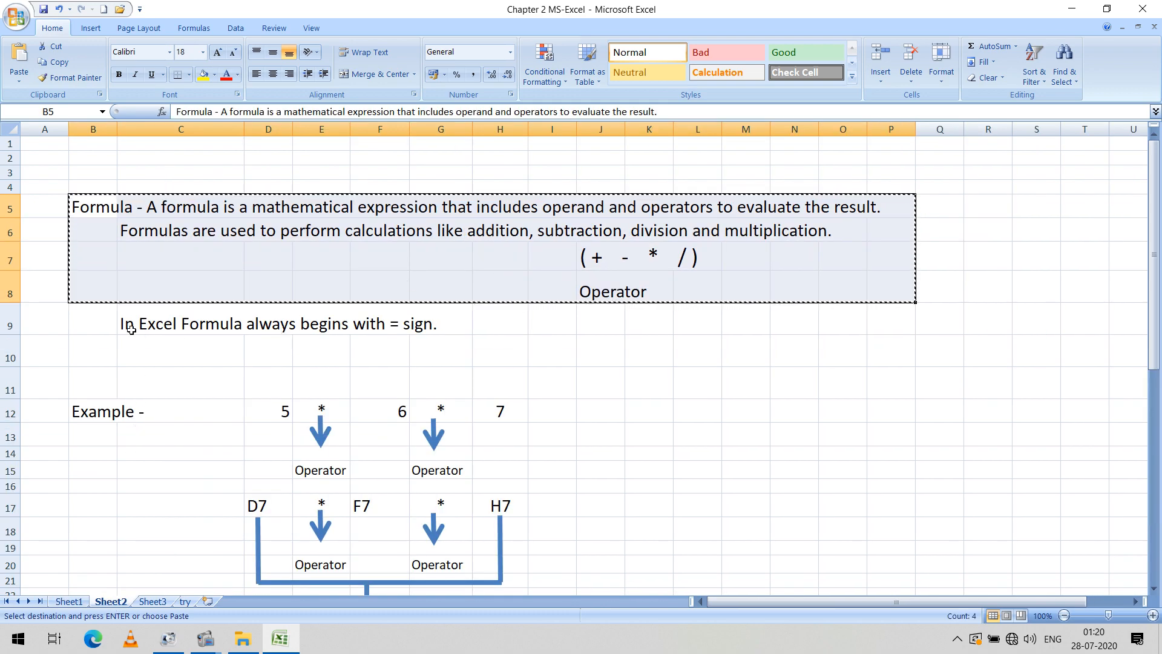
pyautogui.moveTo(122, 321); pyautogui.dragTo(572, 551)
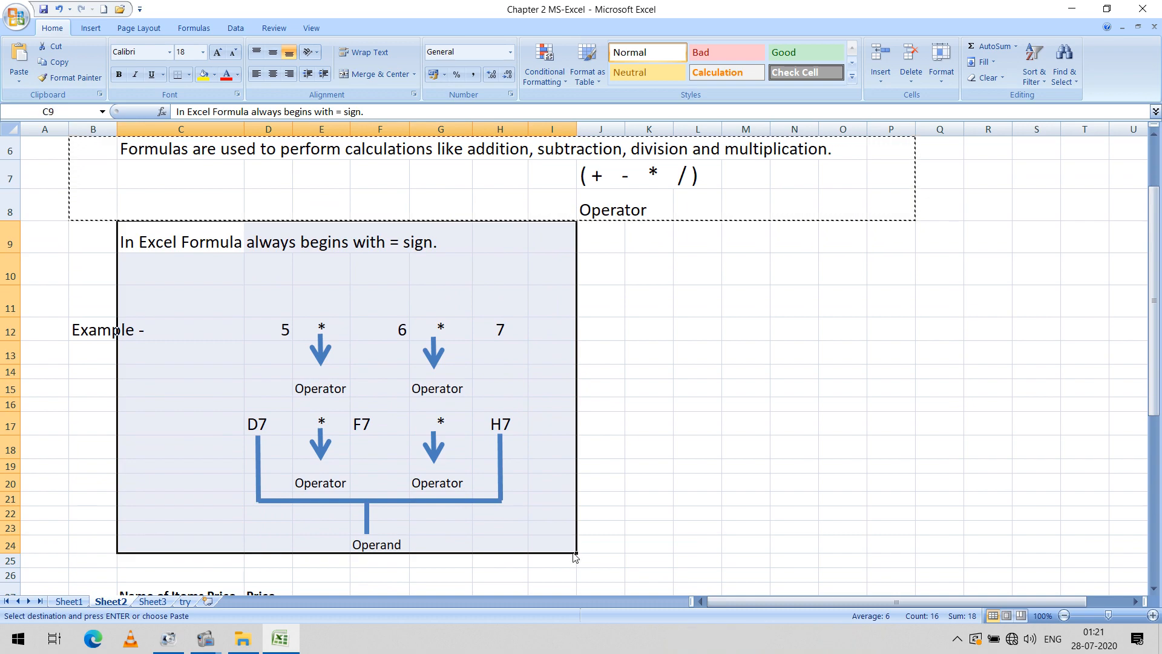
pyautogui.click(59, 45)
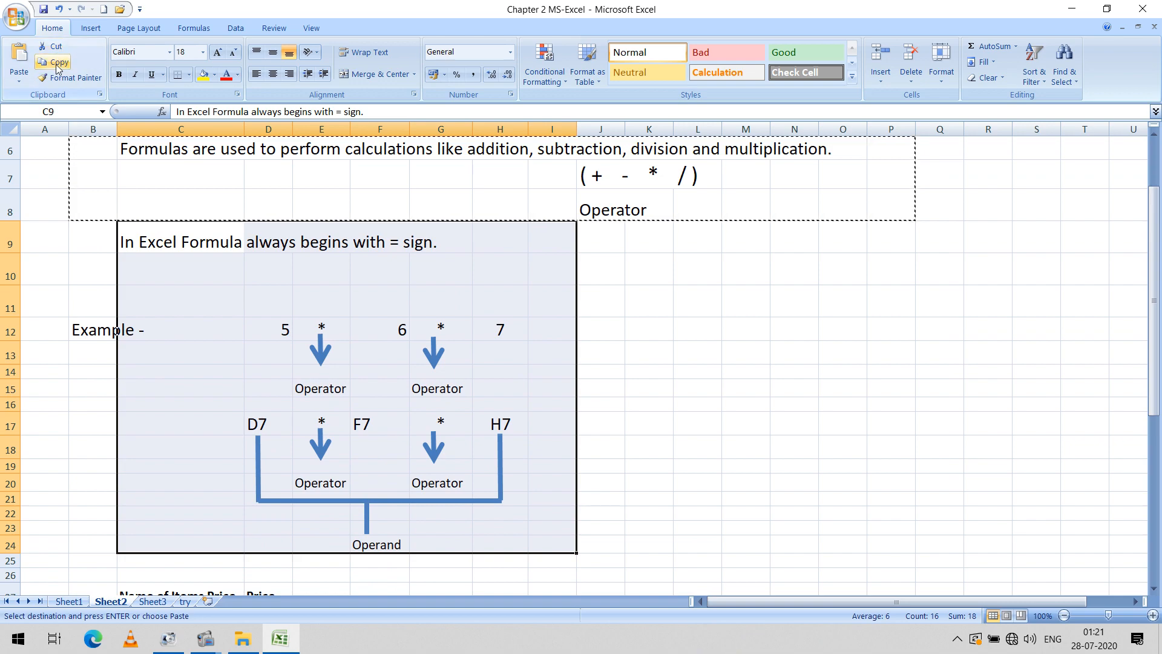
pyautogui.click(70, 602)
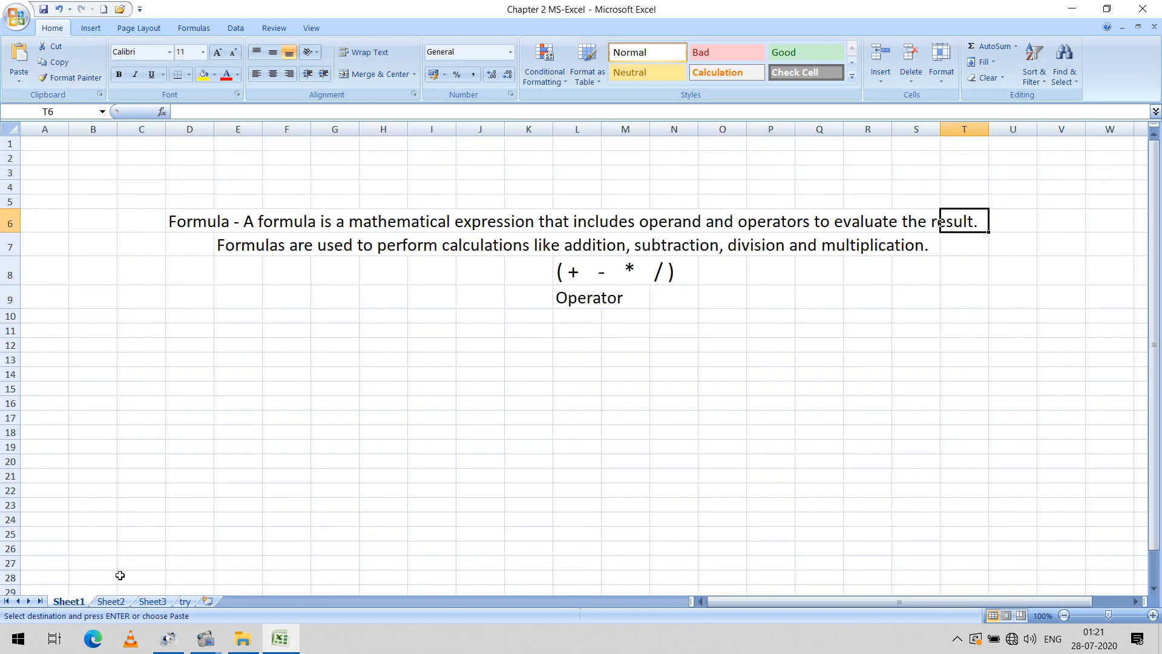
pyautogui.click(190, 356)
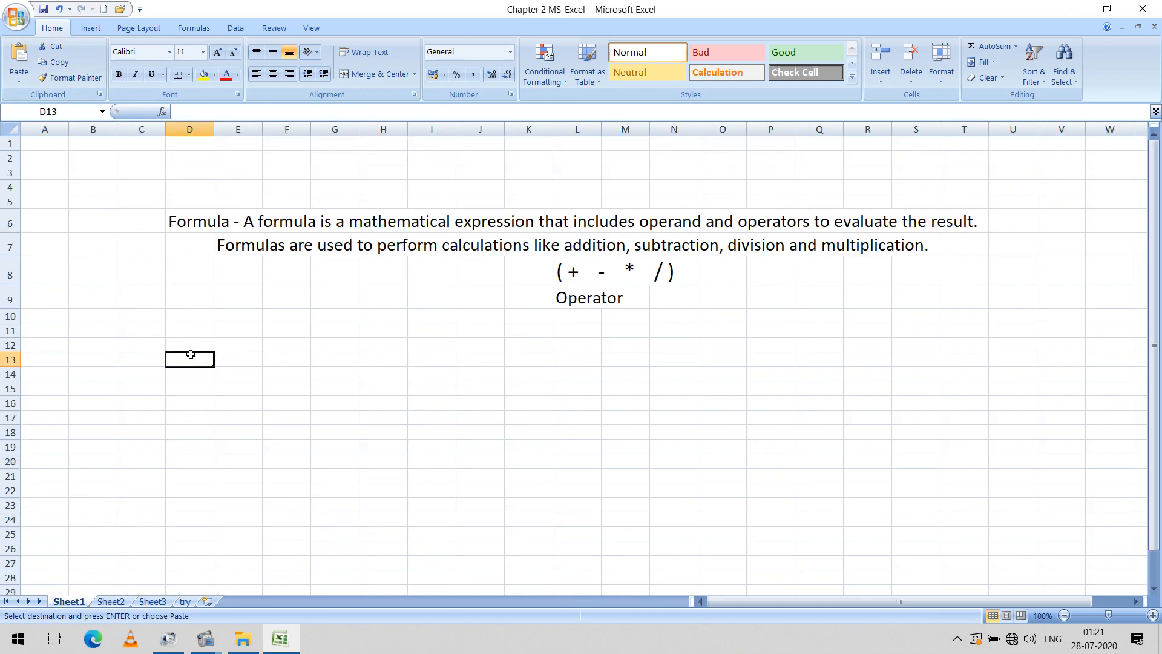
pyautogui.click(18, 62)
pyautogui.scroll(-2, 481, 385)
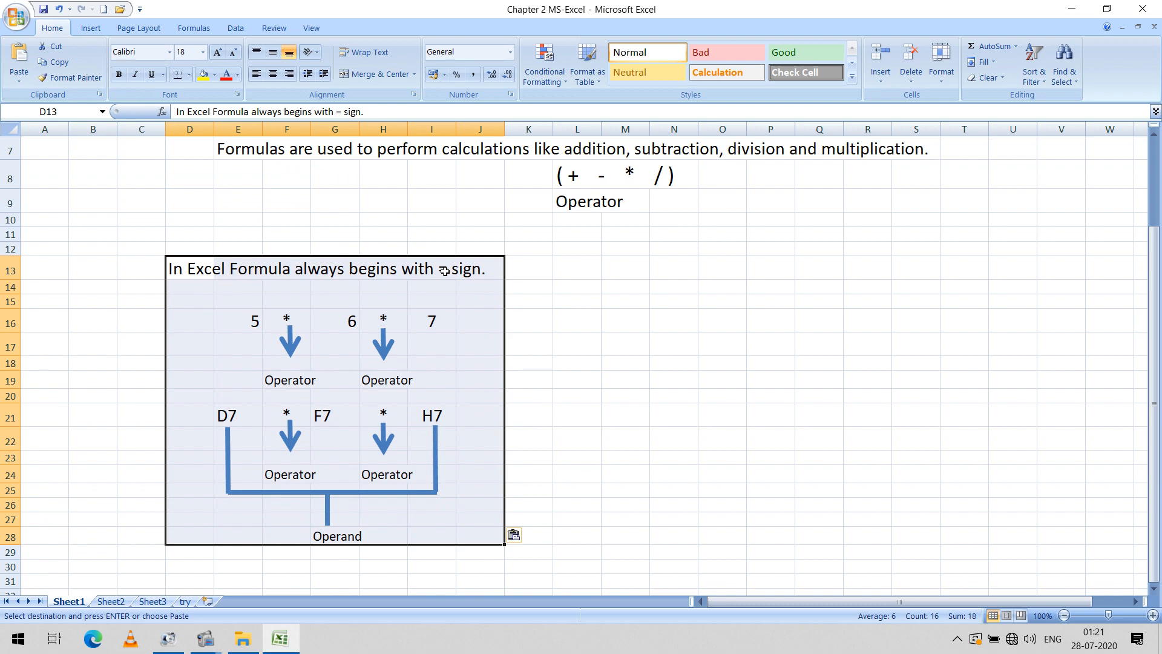
# - Enter the formula =5+6 in cell N15
pyautogui.click(668, 301)
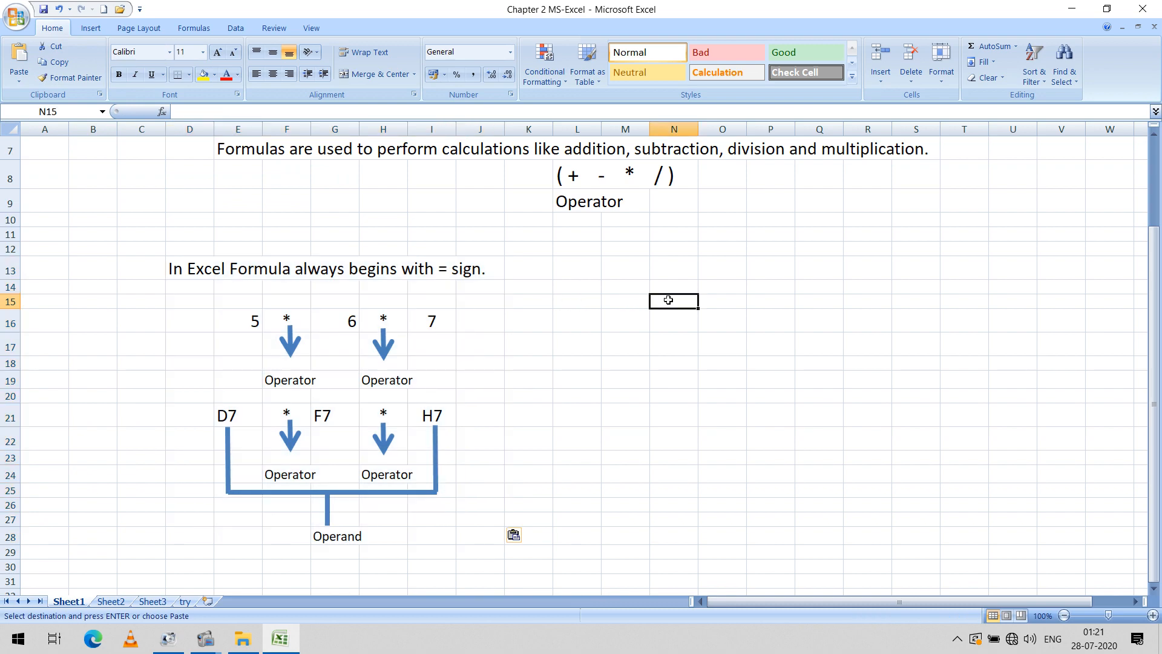
pyautogui.write('=')
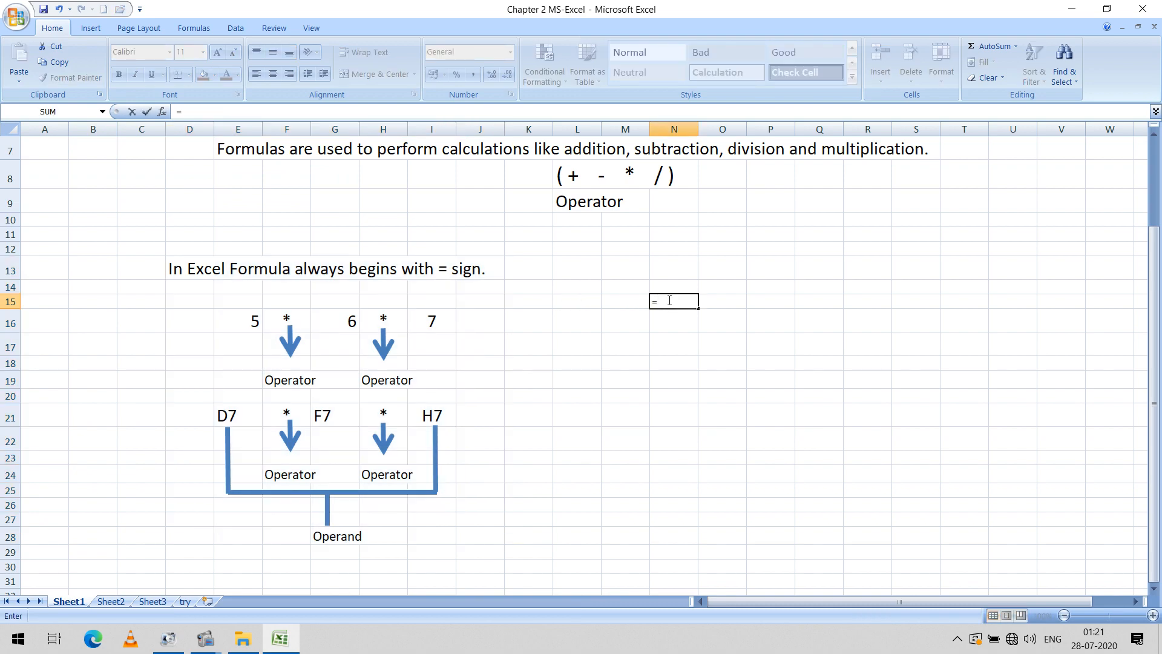
pyautogui.write('5+6')
pyautogui.click(147, 112)
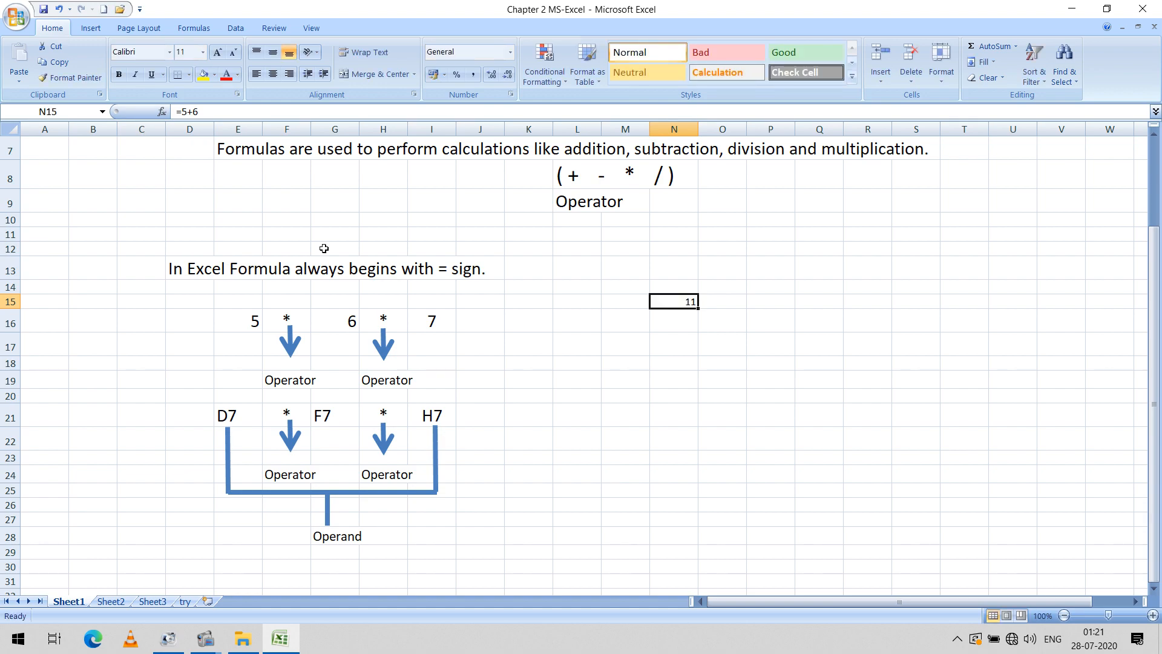
# - Edit the formula in N15 so that its second operand is 8, giving =5+8
pyautogui.click(669, 344)
pyautogui.click(663, 296)
pyautogui.doubleClick(195, 112)
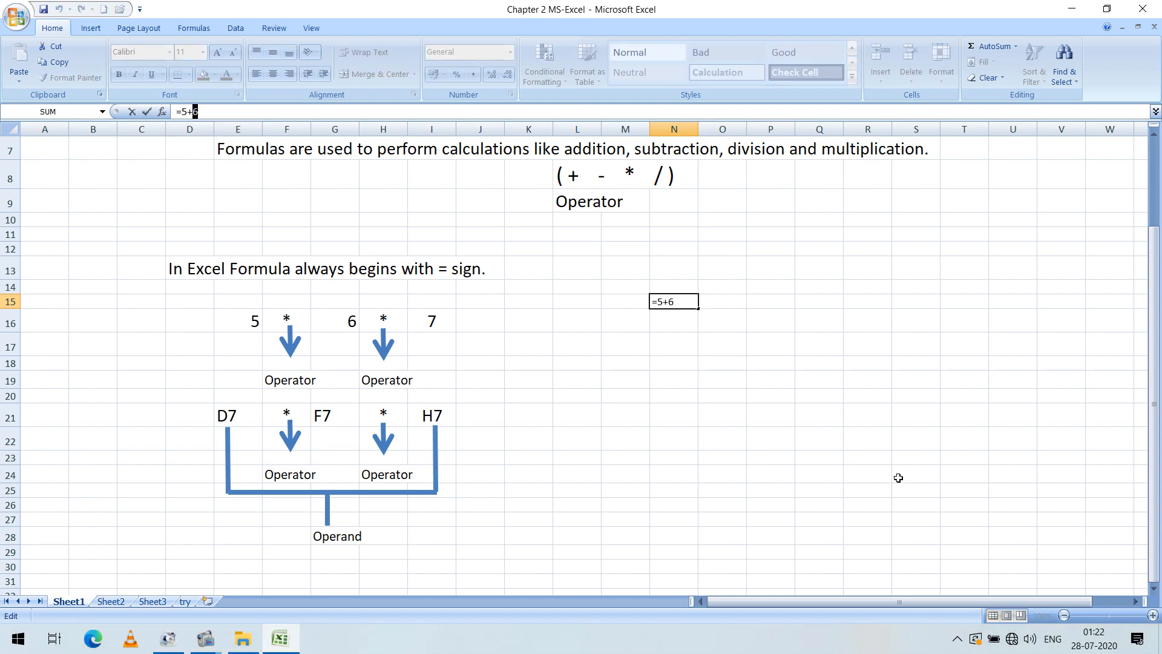
pyautogui.write('8')
pyautogui.press('Return')
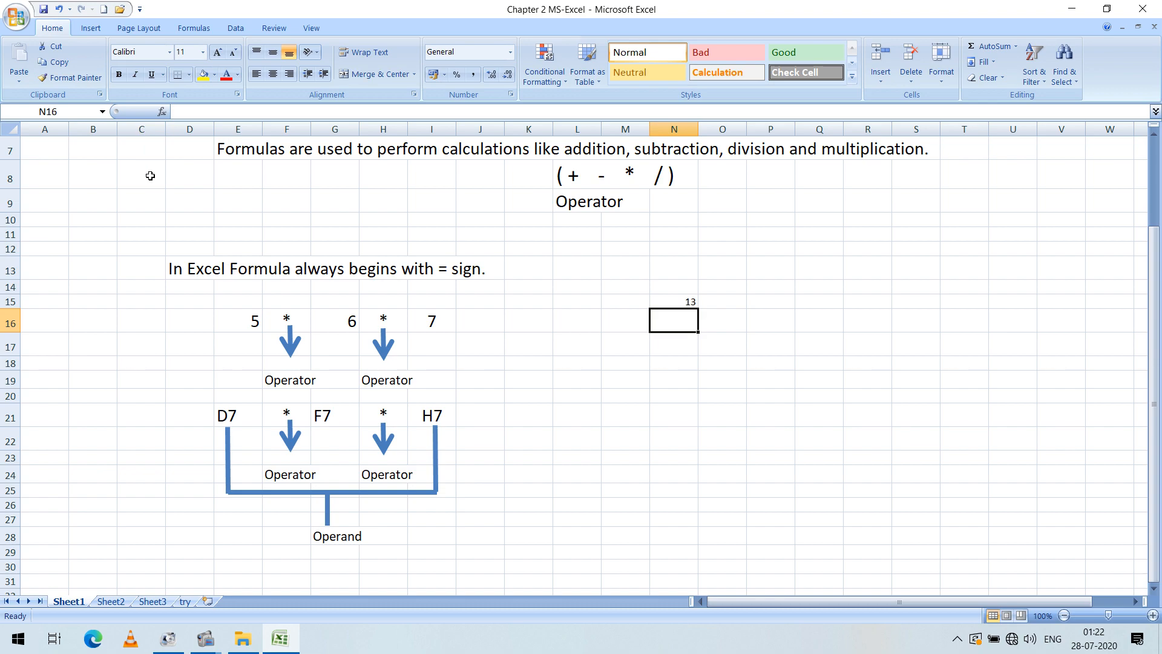
# - Remove the equals sign from the N15 formula, committing it as 5+8, and clear the cell
pyautogui.click(673, 300)
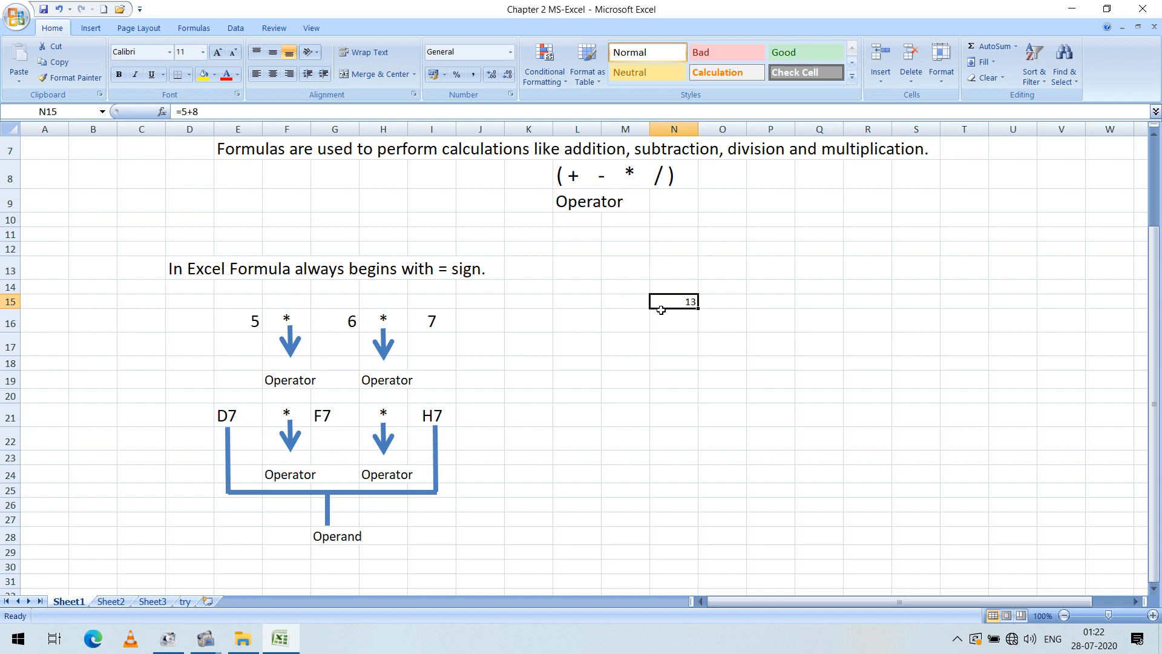
pyautogui.click(183, 111)
pyautogui.press('BackSpace')
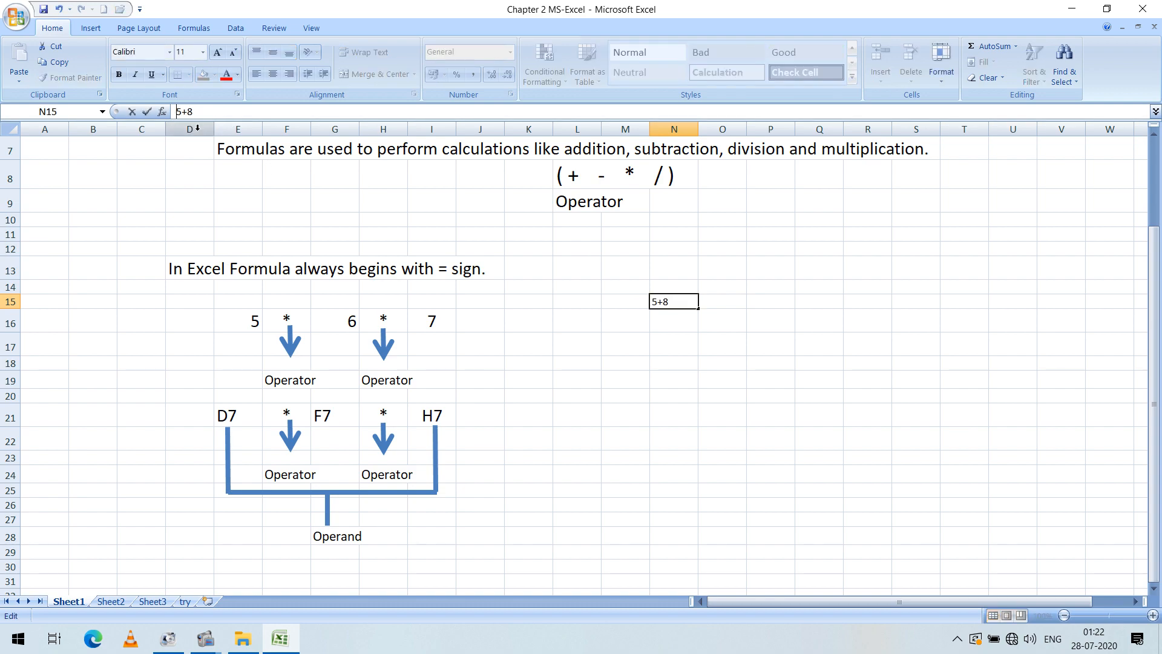
pyautogui.press('Return')
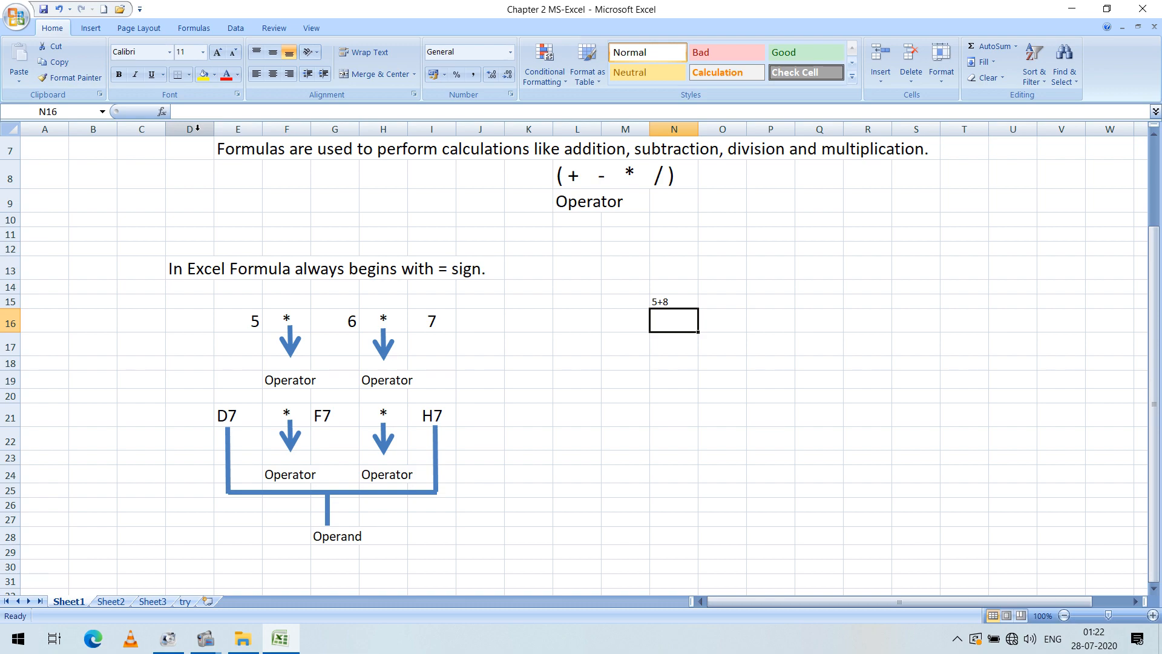
pyautogui.press('Up')
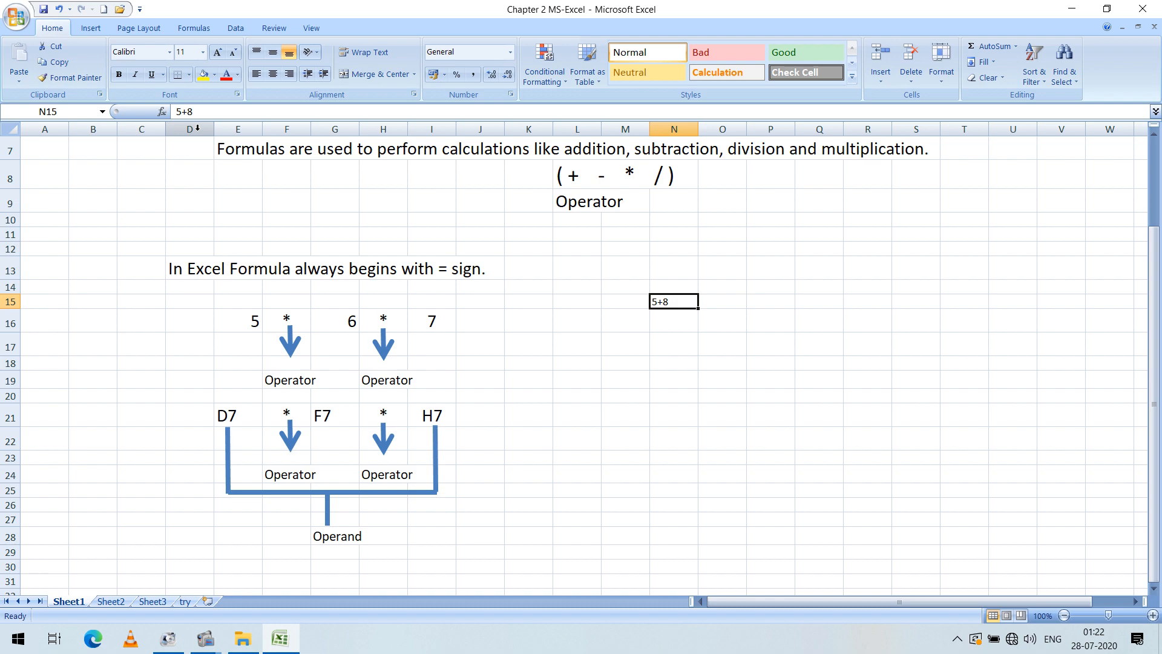
pyautogui.press('Delete')
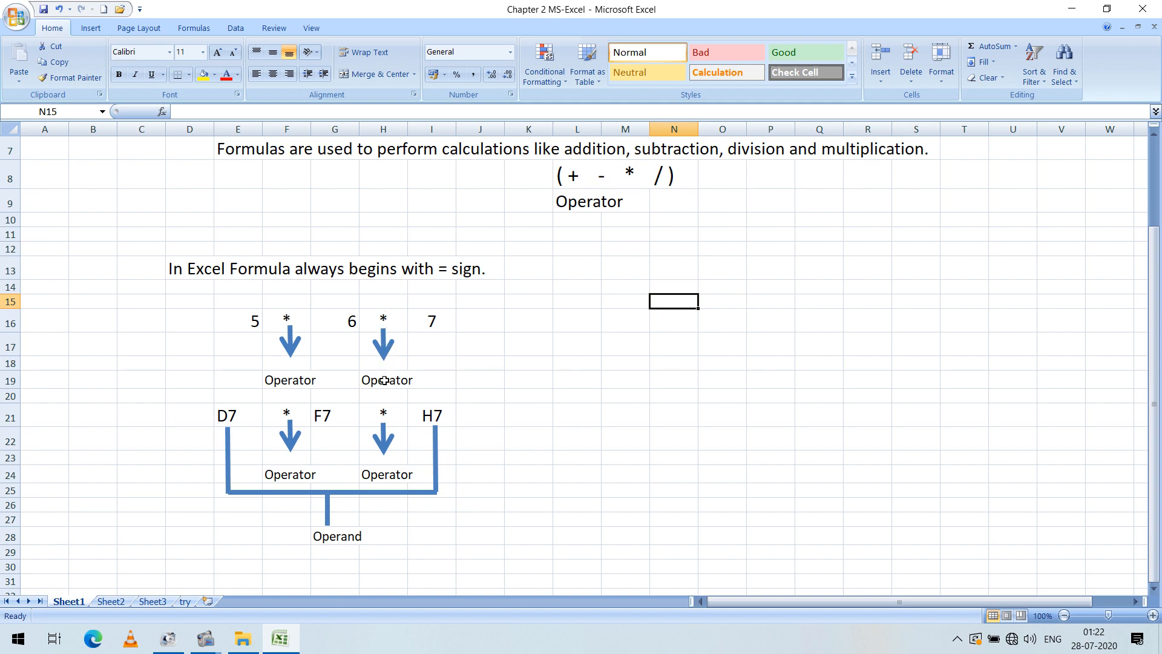
# - Examine the number operands in E16, G16 and I16 and the cell-reference operands in E21, G21 and I21
pyautogui.scroll(-1, 384, 381)
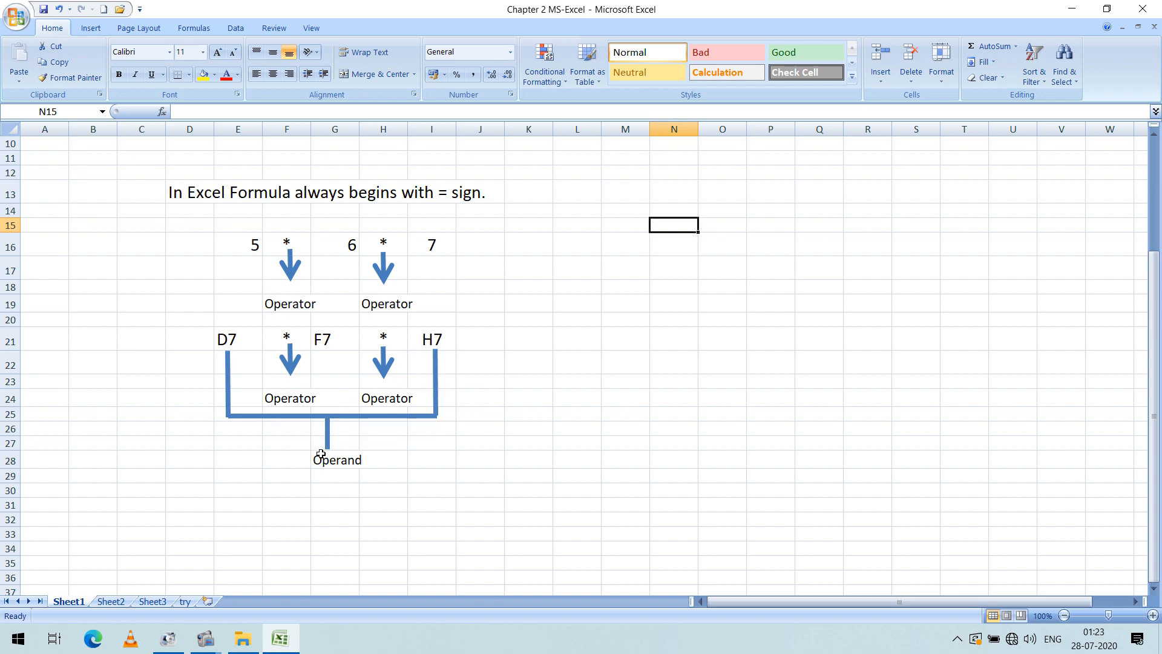
pyautogui.click(236, 243)
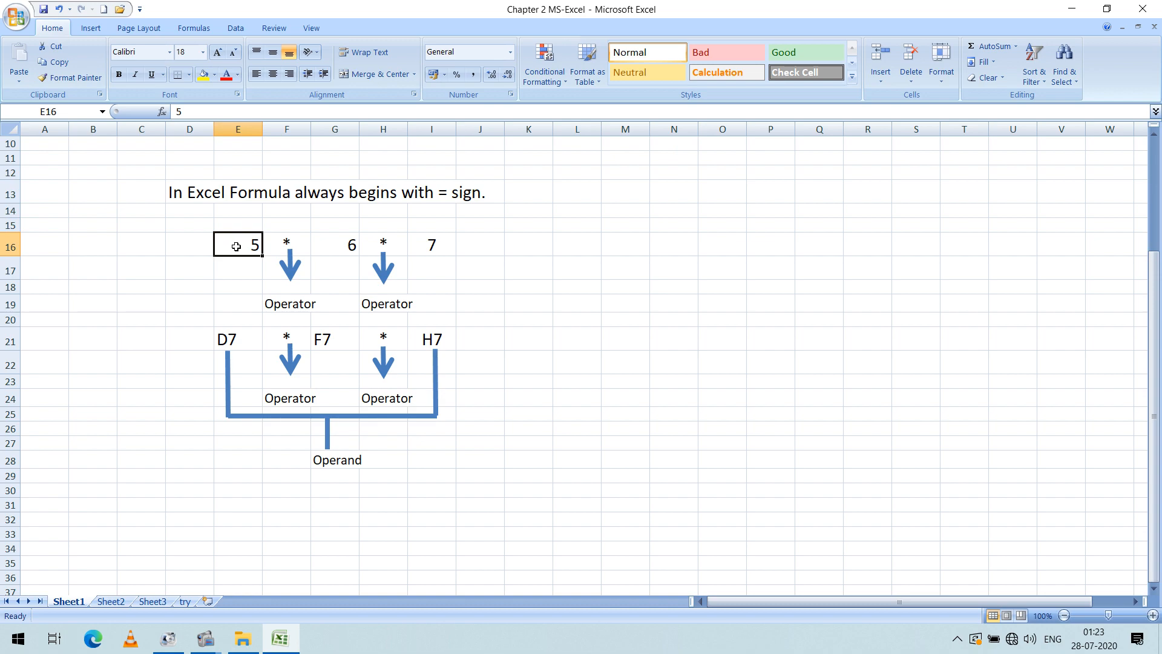
pyautogui.click(335, 248)
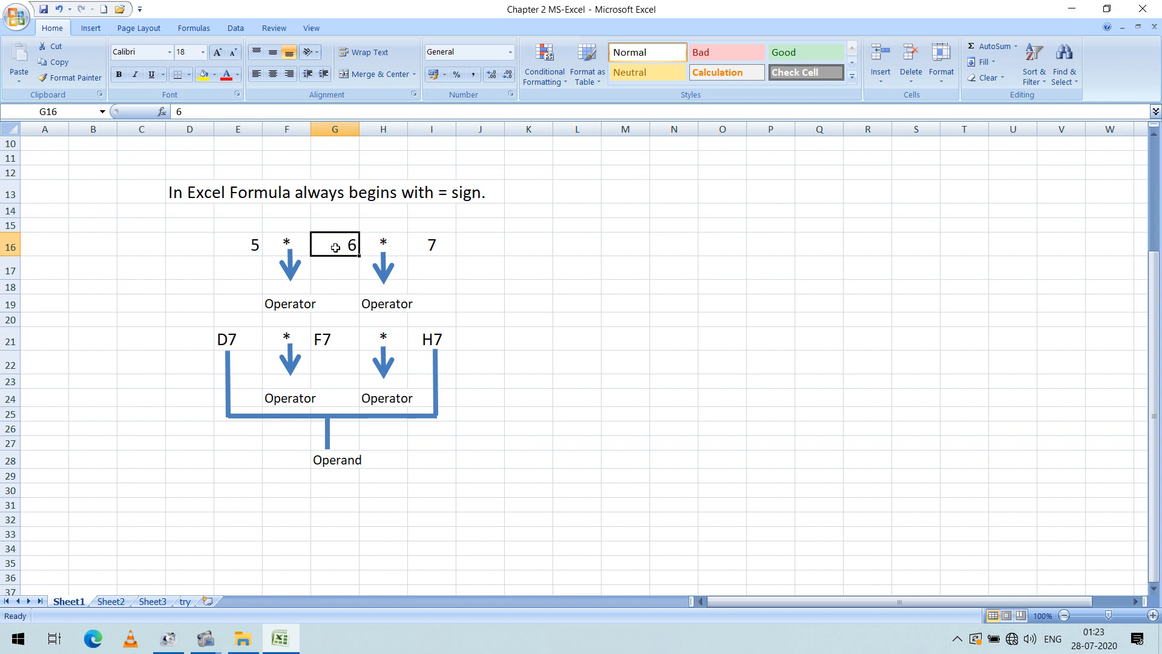
pyautogui.click(423, 246)
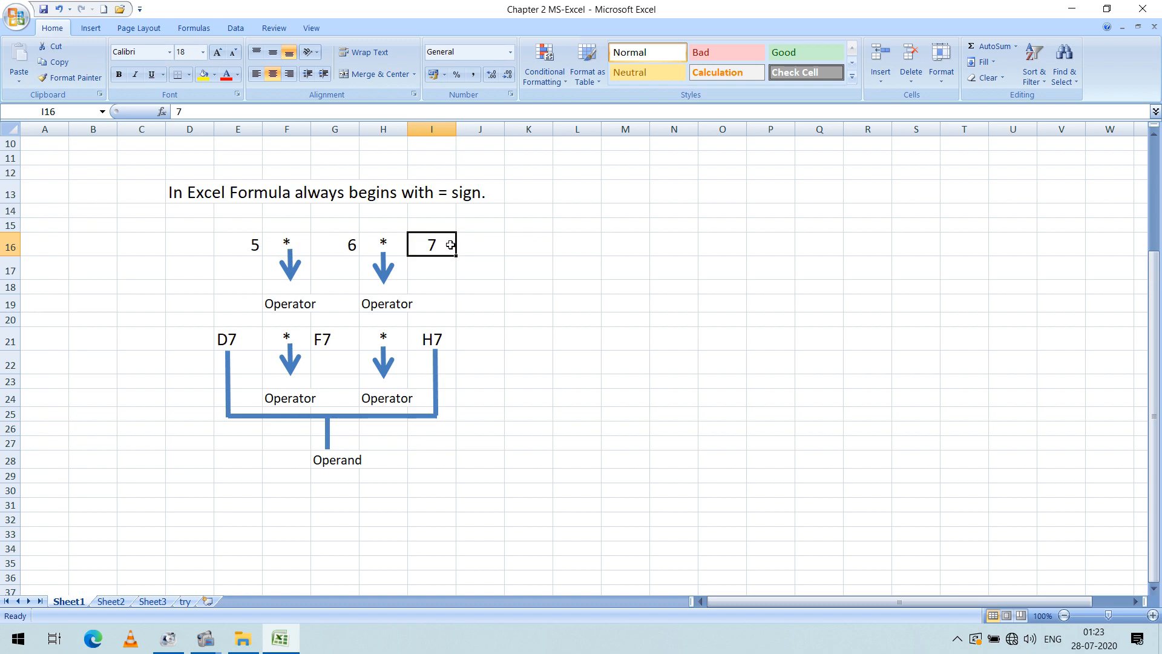
pyautogui.click(236, 338)
pyautogui.click(316, 339)
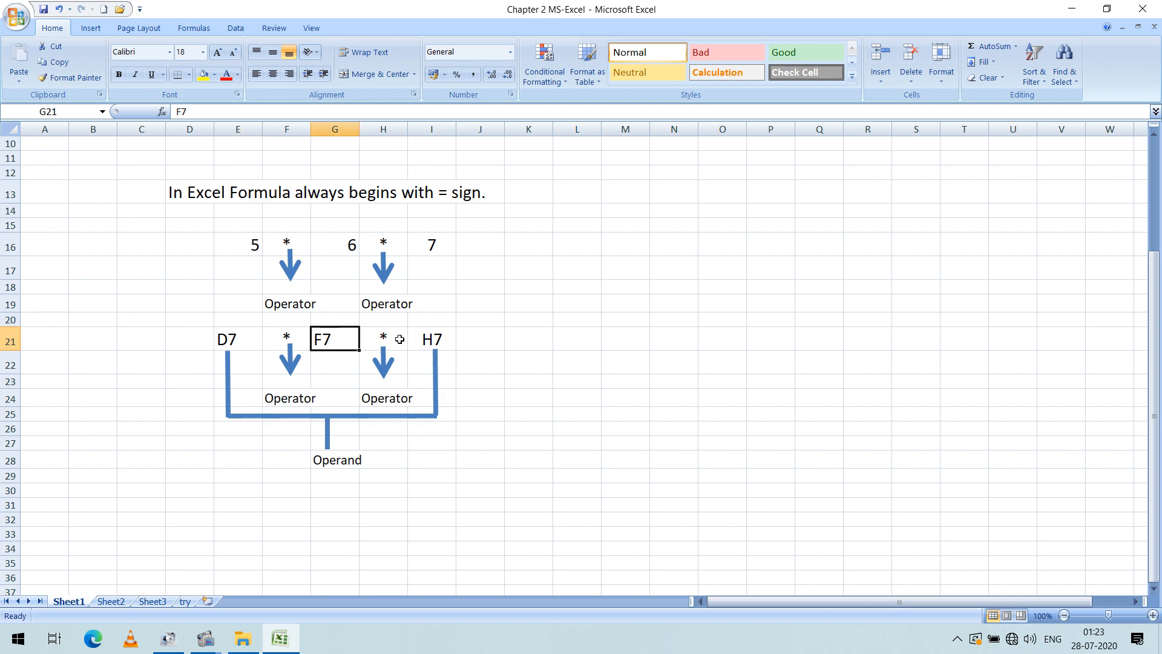
pyautogui.click(441, 339)
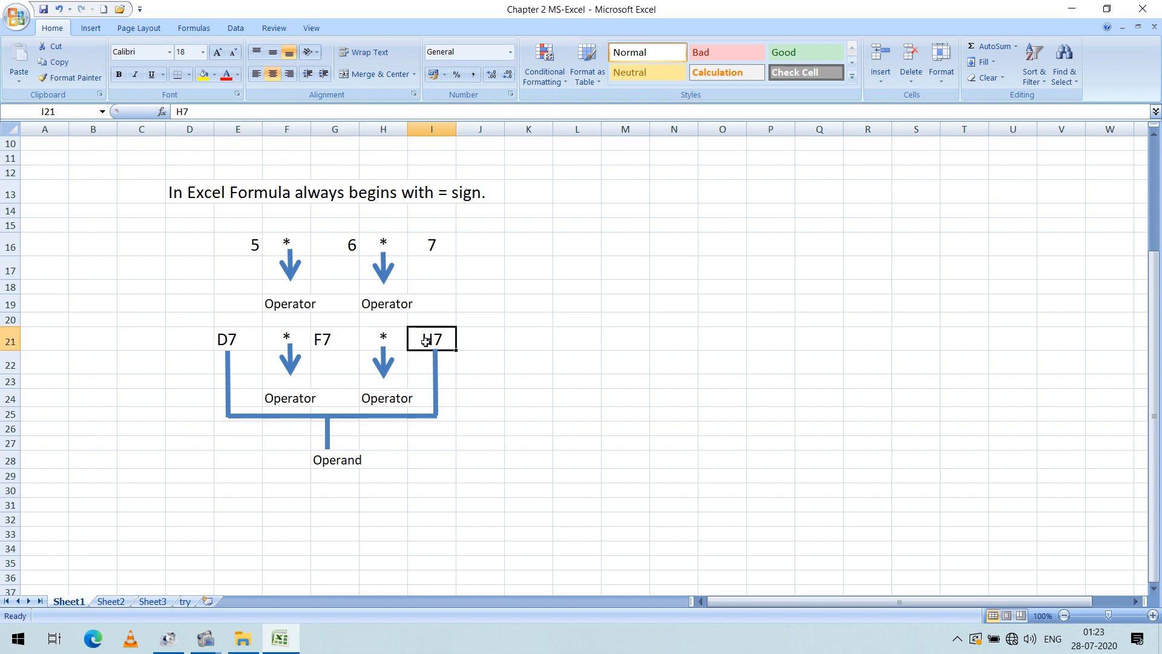
pyautogui.click(229, 342)
# - Enter the value 6 in cell D7 and reselect that cell
pyautogui.scroll(3, 229, 337)
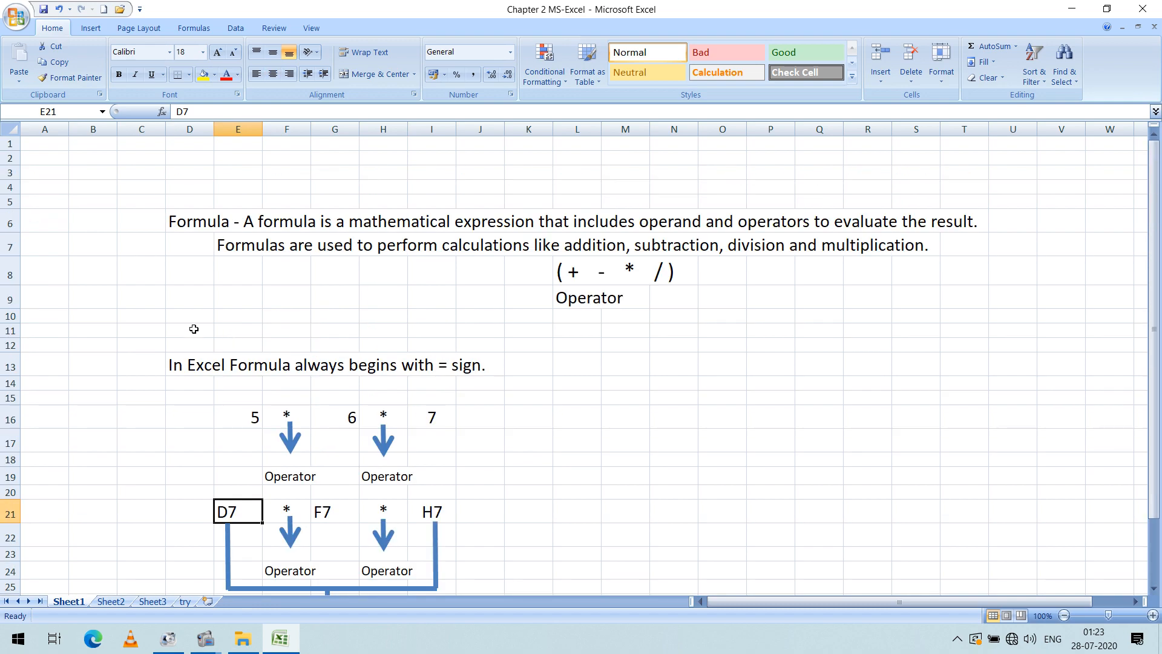
pyautogui.click(191, 242)
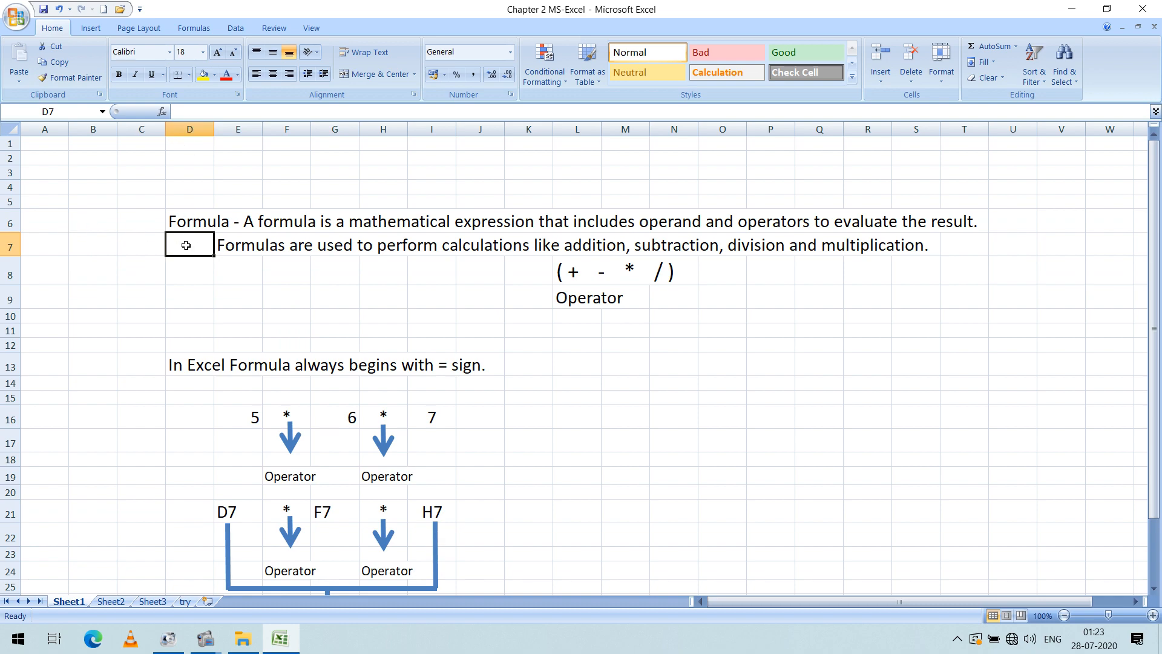
pyautogui.write('6')
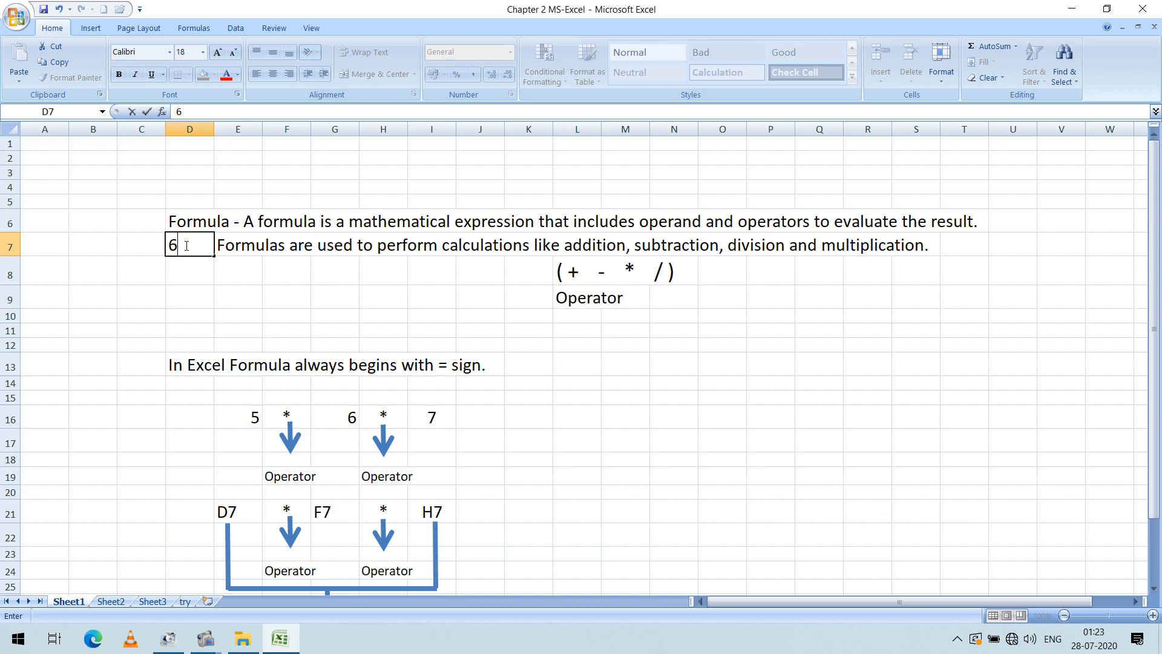
pyautogui.click(188, 299)
pyautogui.click(182, 248)
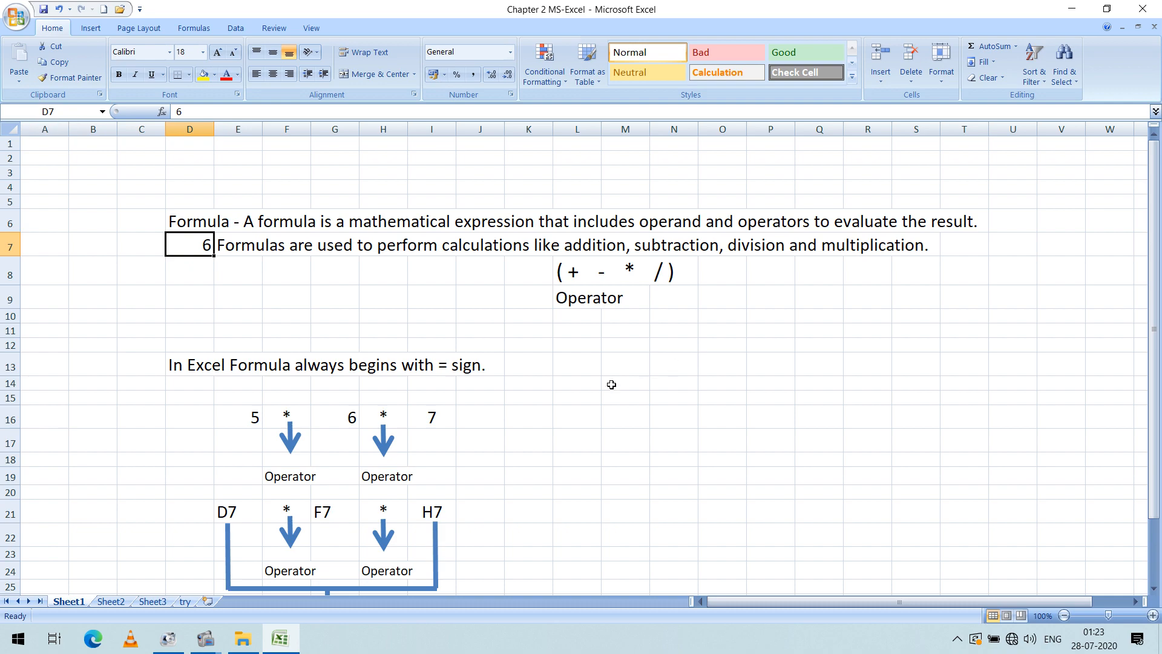
# - Copy the item and price table in C27:D33 of Sheet2 and paste it into Sheet1 starting at cell E33
pyautogui.scroll(-3, 612, 385)
pyautogui.scroll(-3, 613, 385)
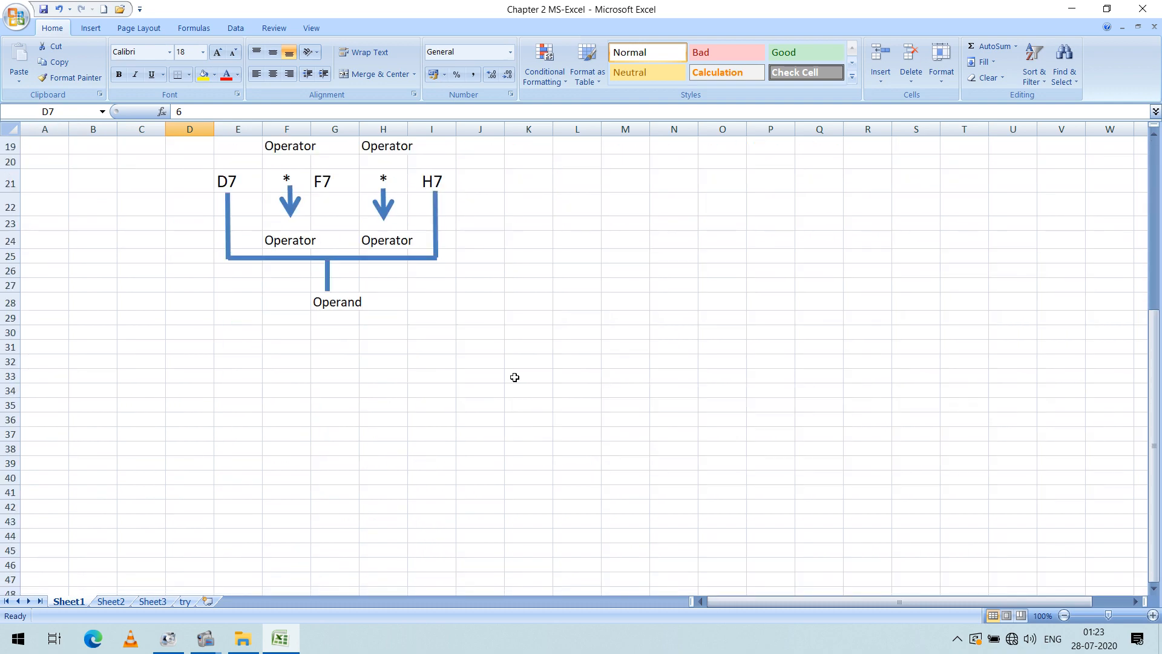
pyautogui.click(238, 344)
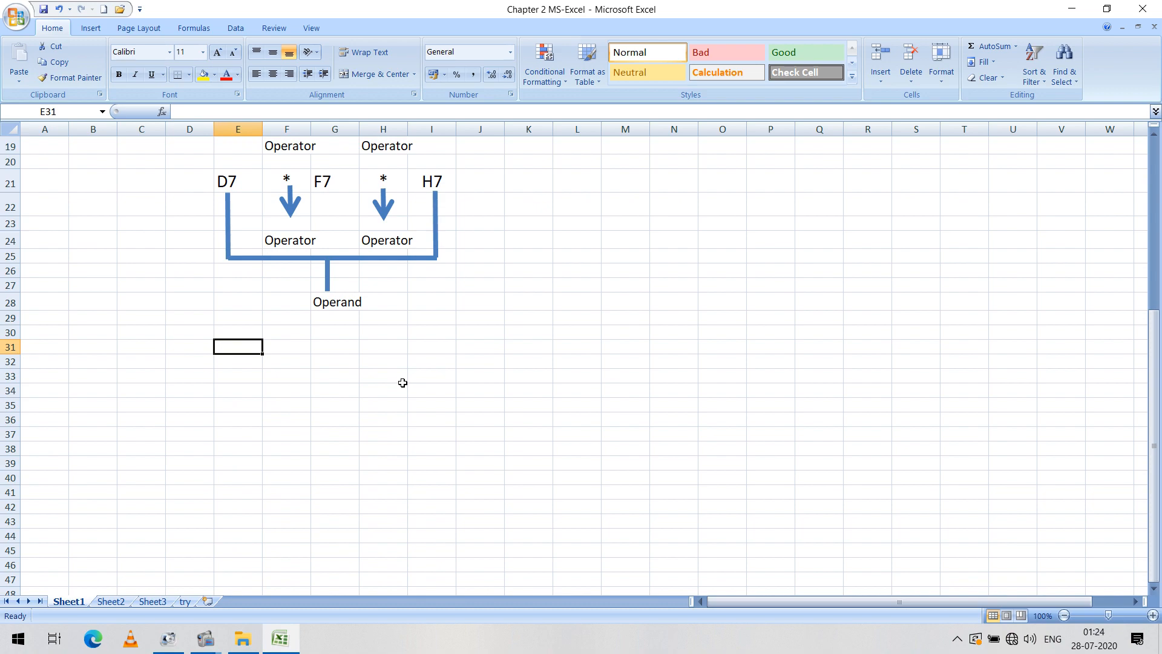
pyautogui.click(114, 602)
pyautogui.scroll(-6, 233, 388)
pyautogui.scroll(2, 247, 327)
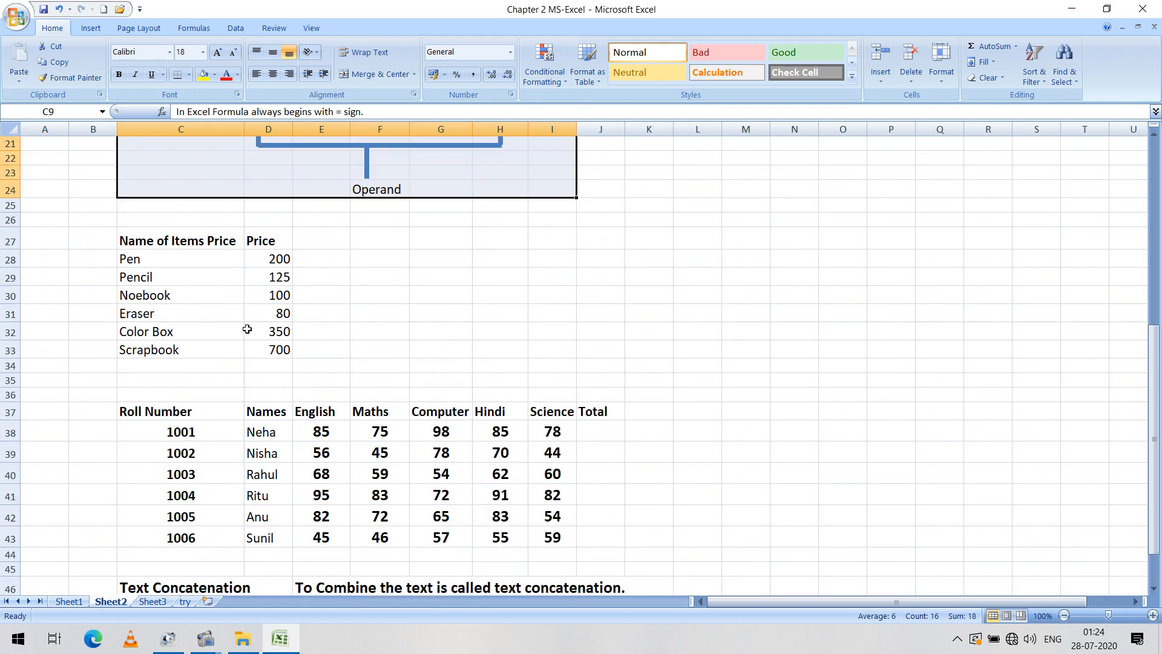
pyautogui.moveTo(121, 237); pyautogui.dragTo(288, 353)
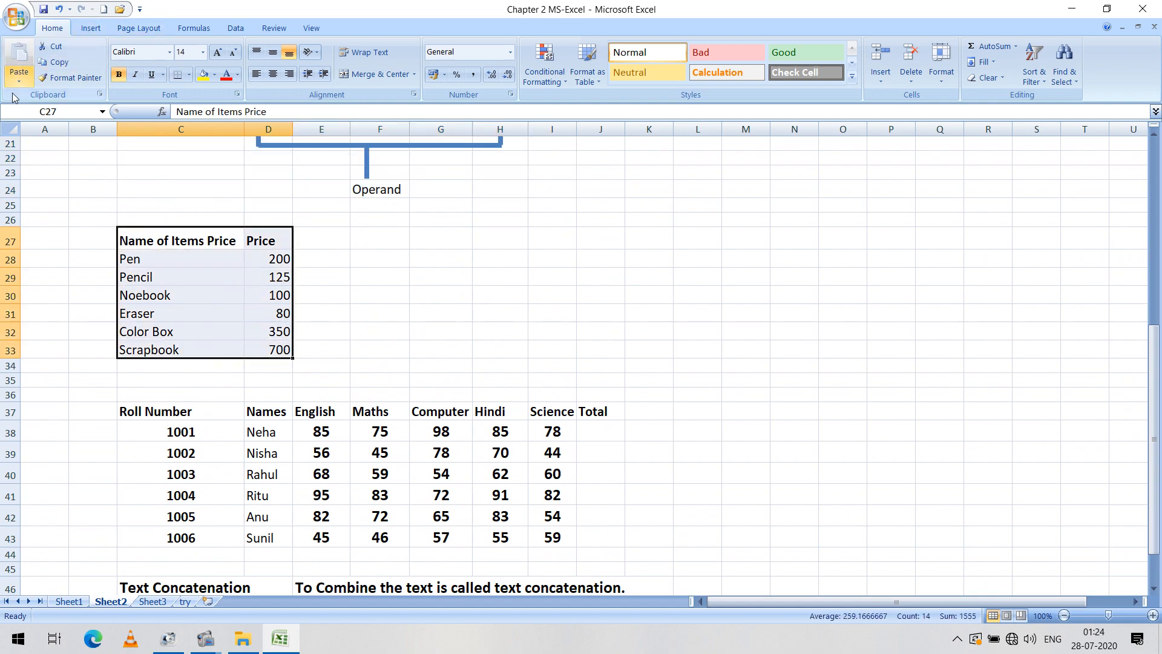
pyautogui.click(55, 62)
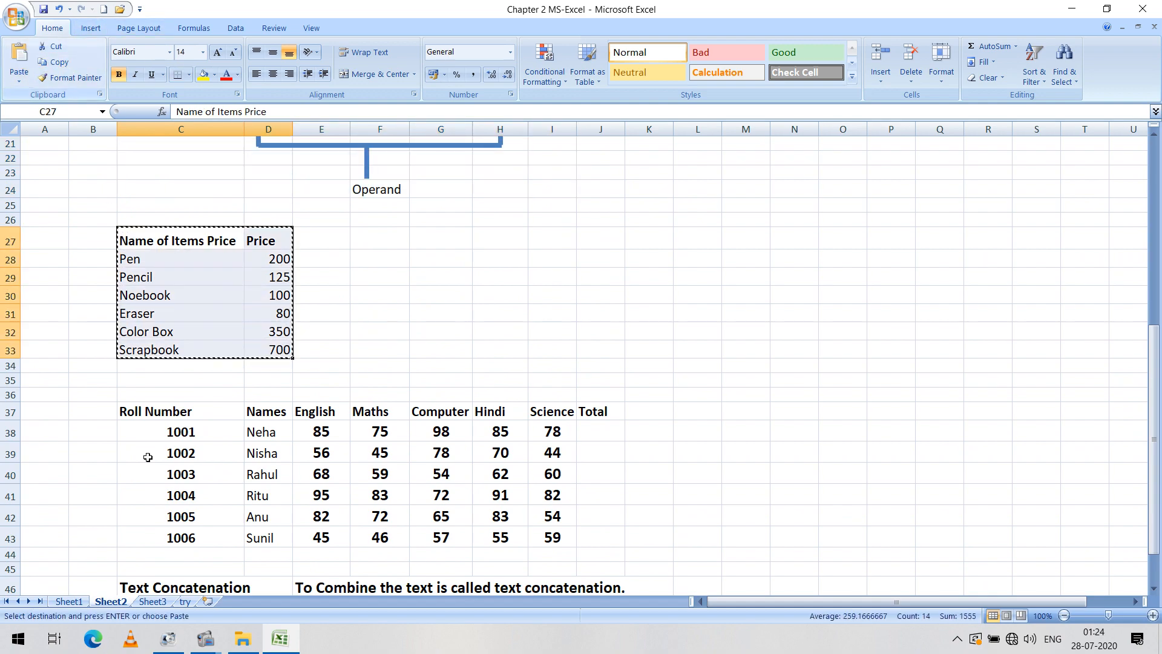
pyautogui.click(69, 602)
pyautogui.click(230, 373)
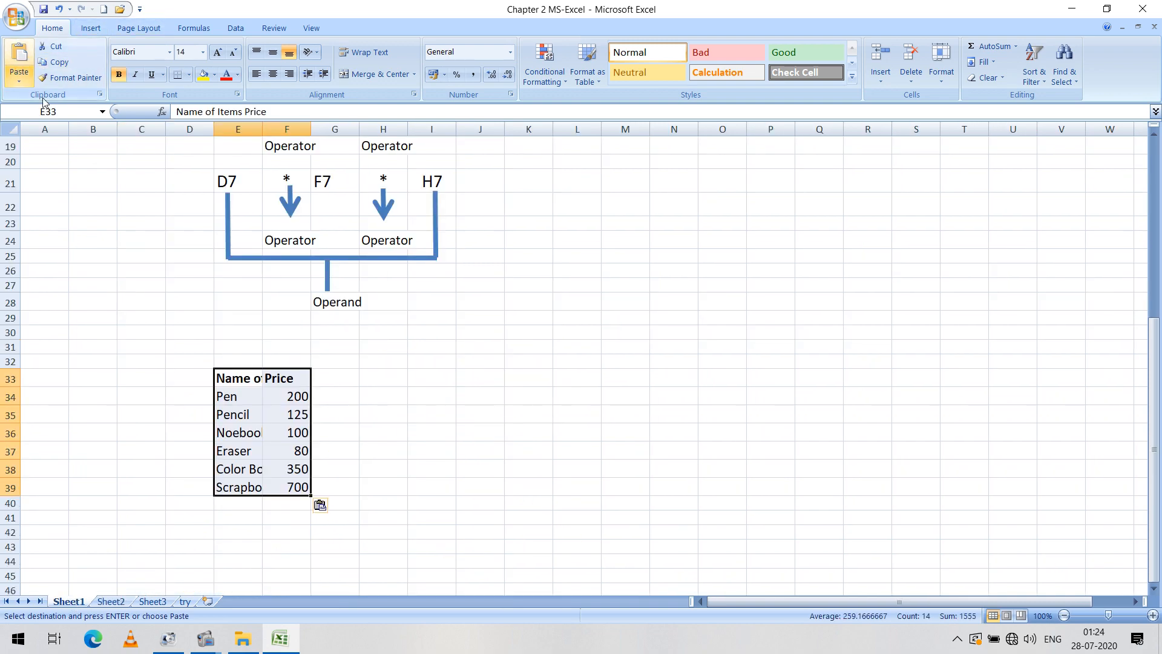
pyautogui.click(20, 60)
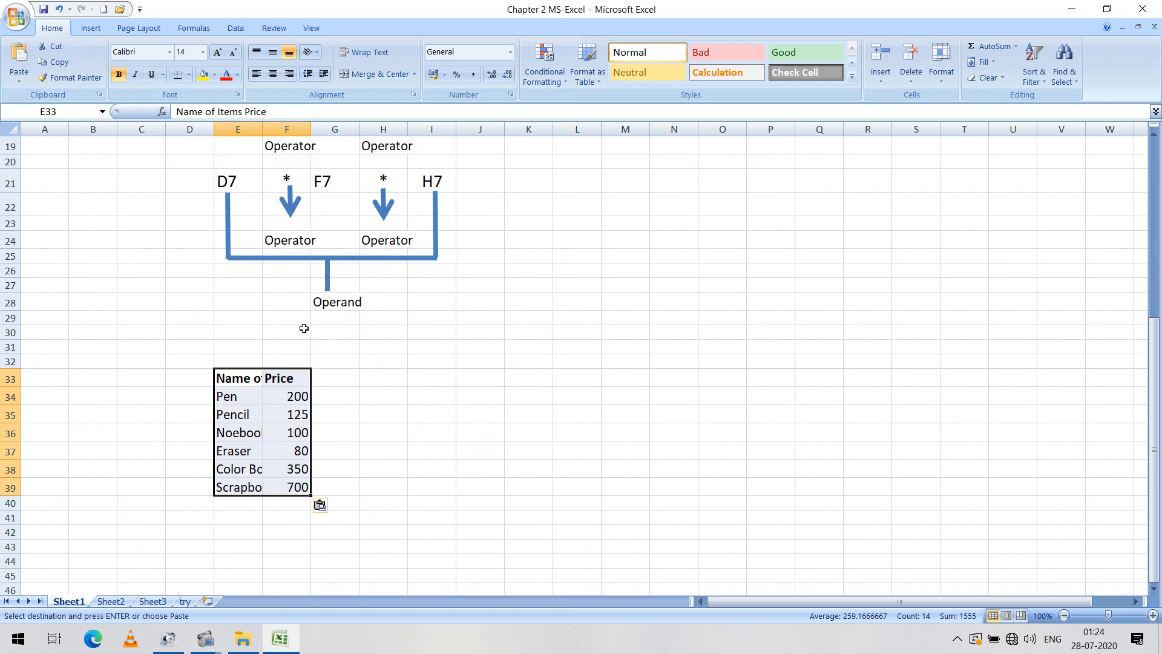
# - Widen column E just enough to show the pasted table's item names and heading in full
pyautogui.click(336, 390)
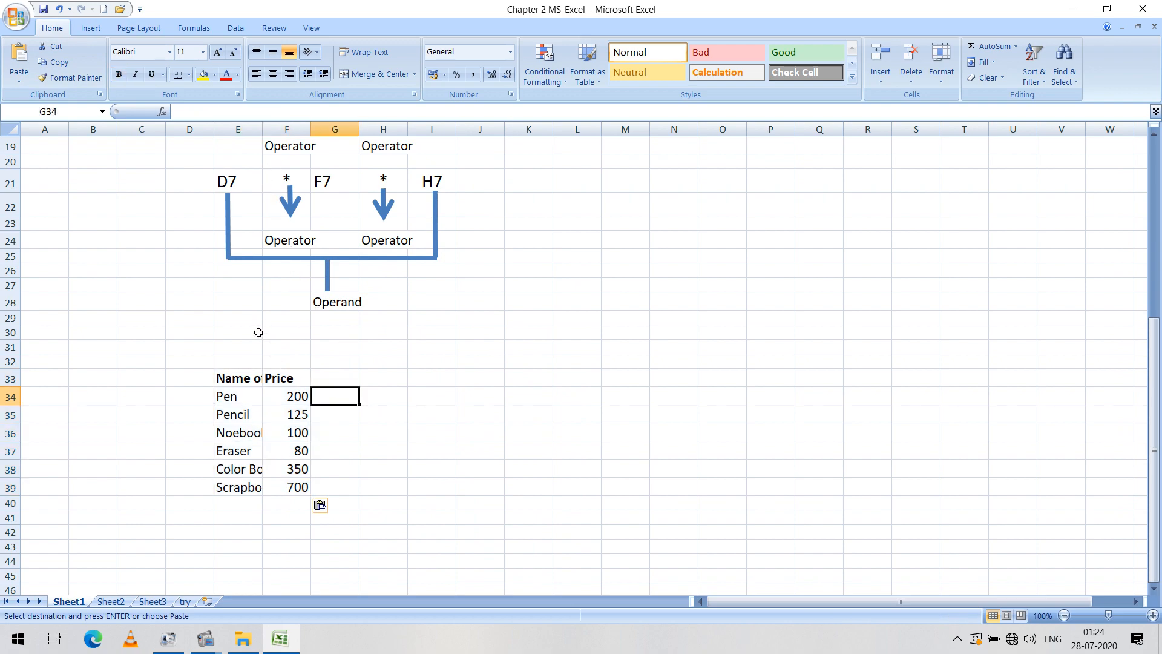
pyautogui.doubleClick(260, 128)
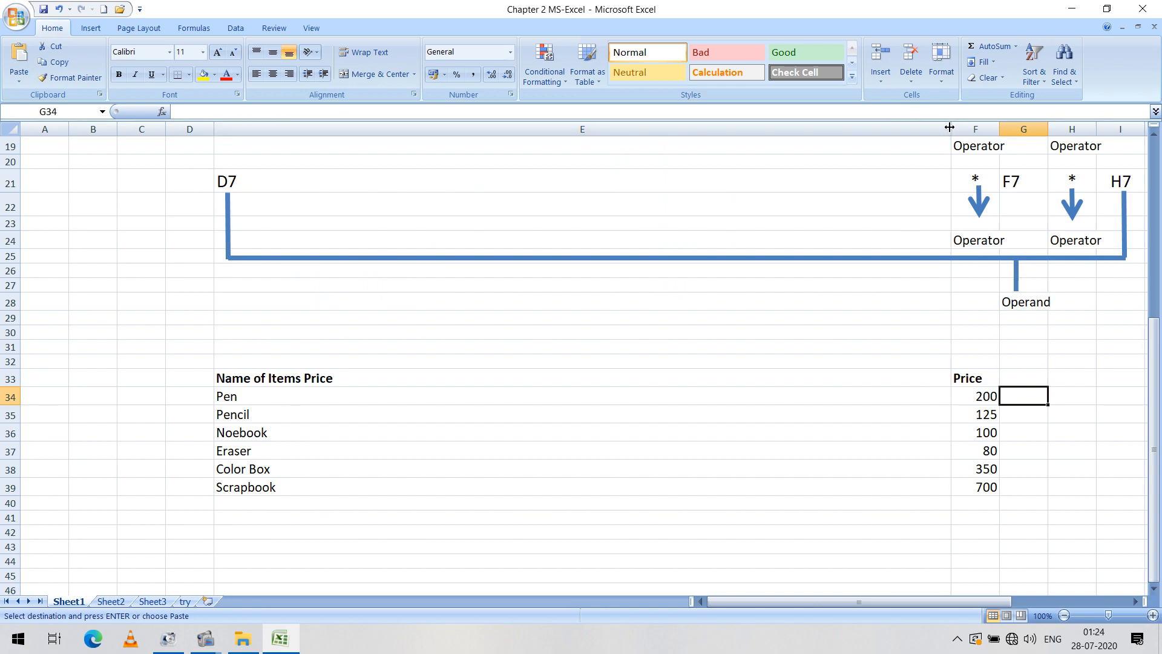
pyautogui.moveTo(950, 127); pyautogui.dragTo(348, 148)
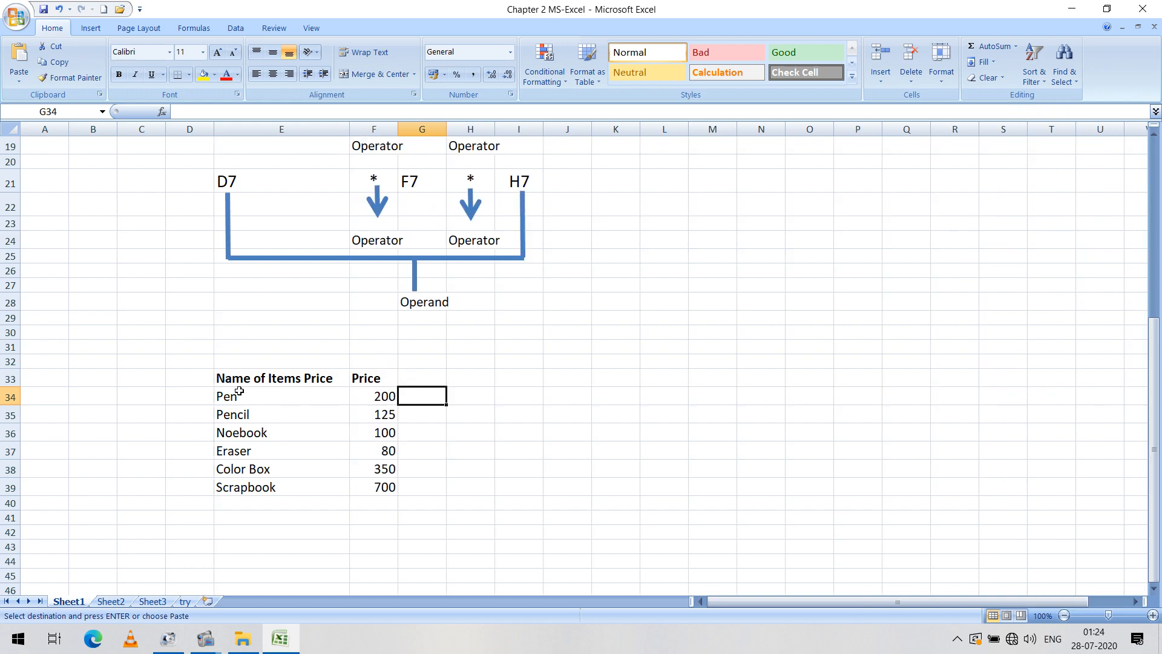
# - Shorten the table heading in E33 to "Name of Items" by removing the word Price
pyautogui.click(288, 377)
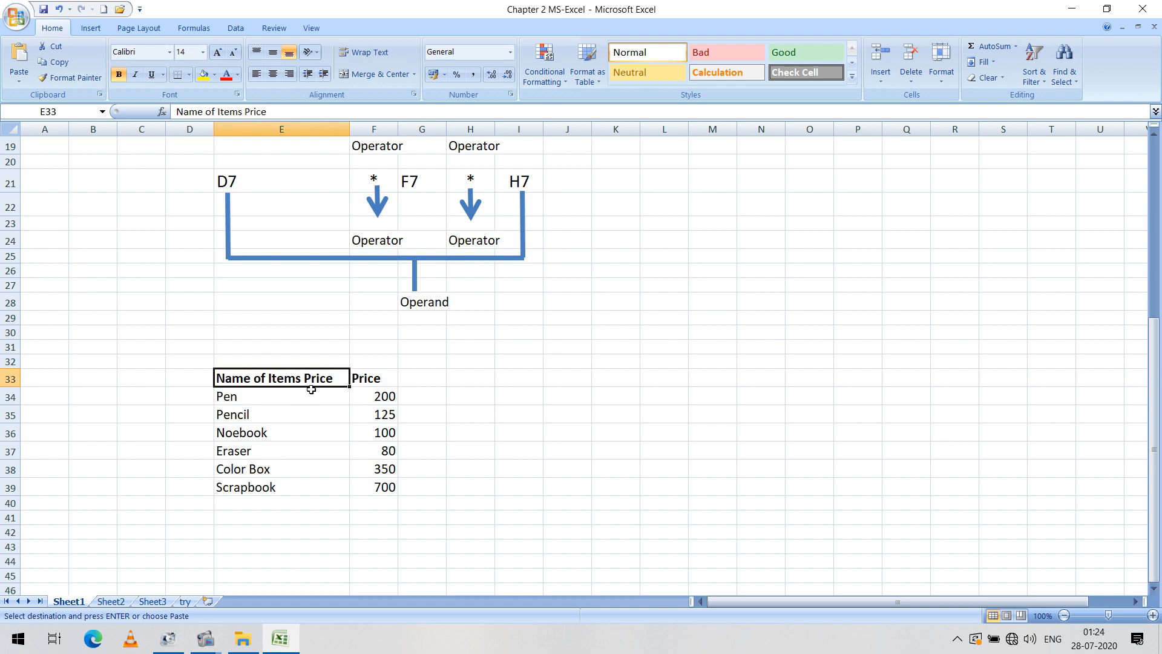
pyautogui.moveTo(267, 111); pyautogui.dragTo(244, 111)
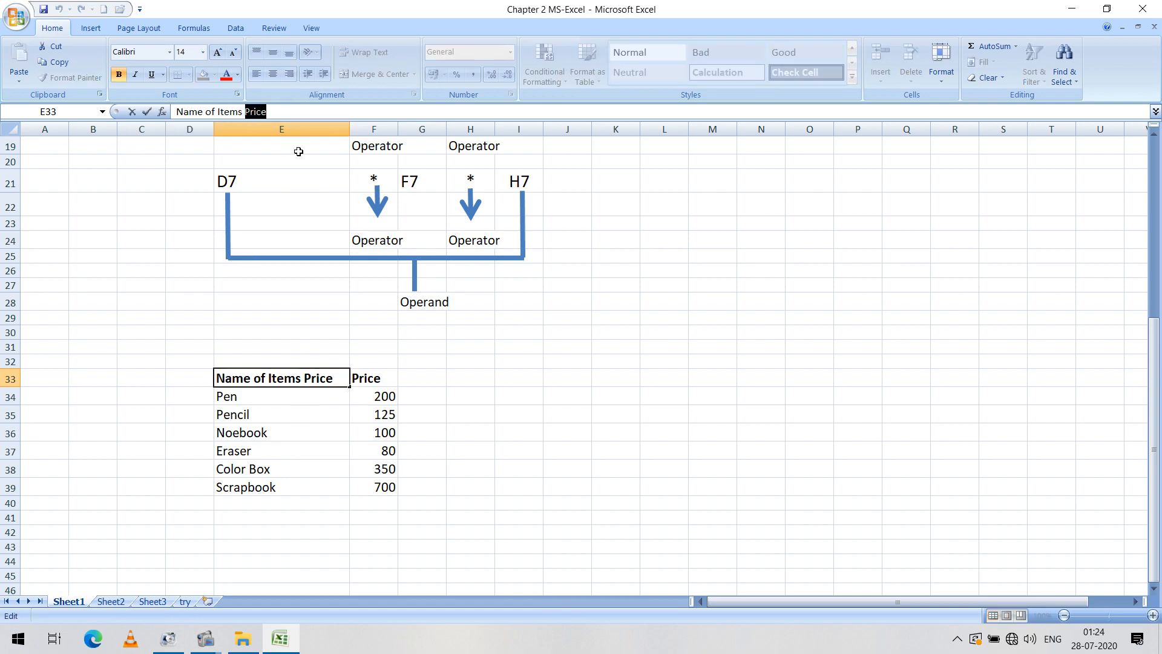
pyautogui.press('BackSpace')
pyautogui.click(308, 415)
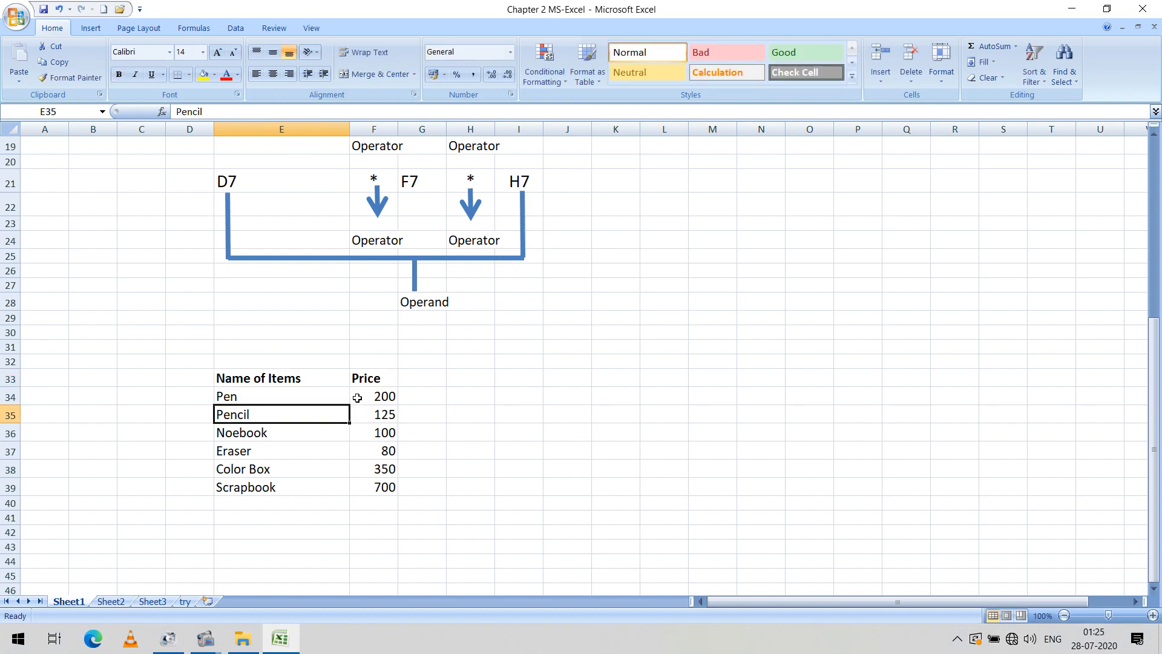
# - Total the prices in F40 with typed numbers, entering =200+125+100+80+350+700, and reselect the cell to view its formula
pyautogui.click(369, 504)
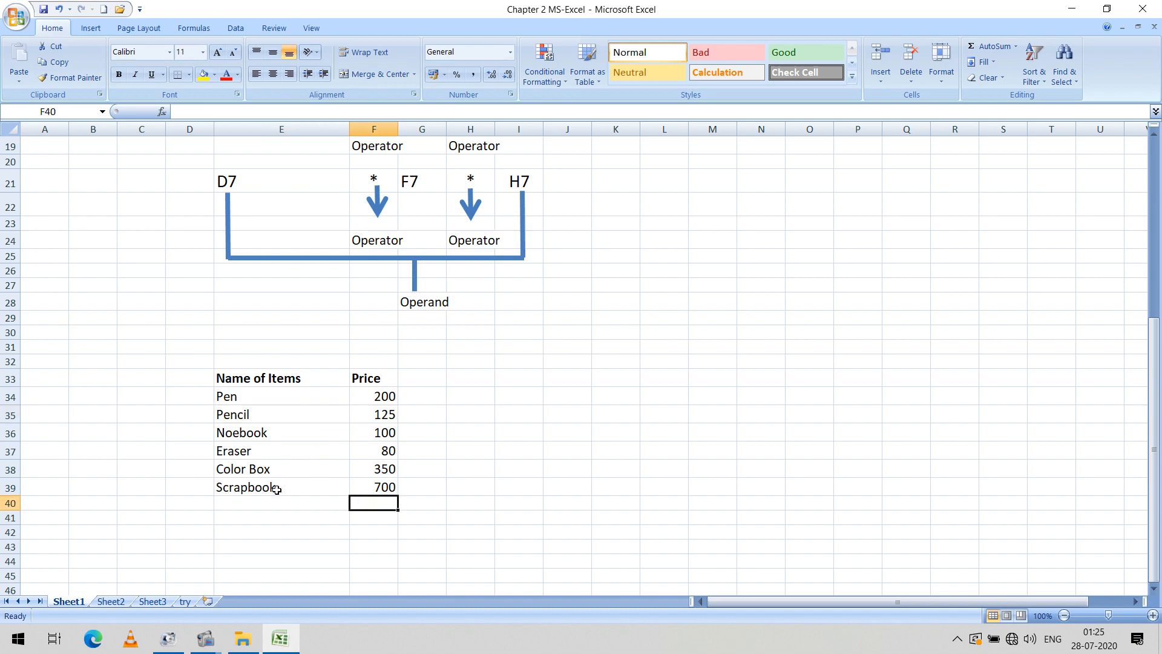
pyautogui.moveTo(371, 397); pyautogui.dragTo(370, 490)
pyautogui.click(363, 504)
pyautogui.write('=')
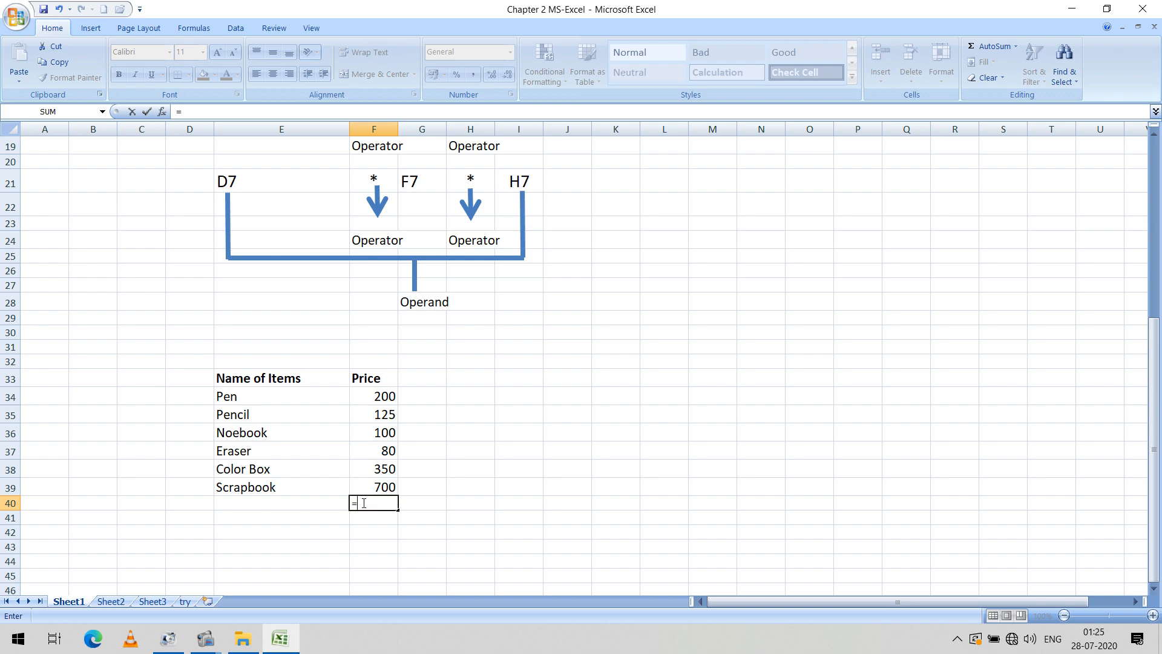
pyautogui.write('200+125+100')
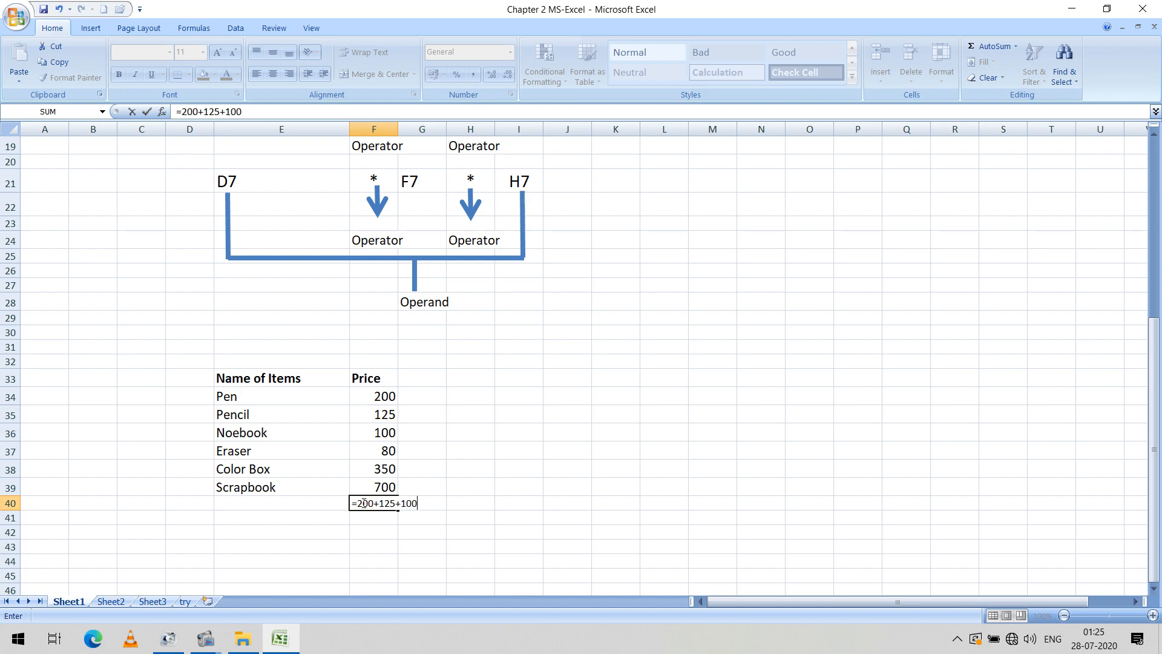
pyautogui.write('+80+350+700')
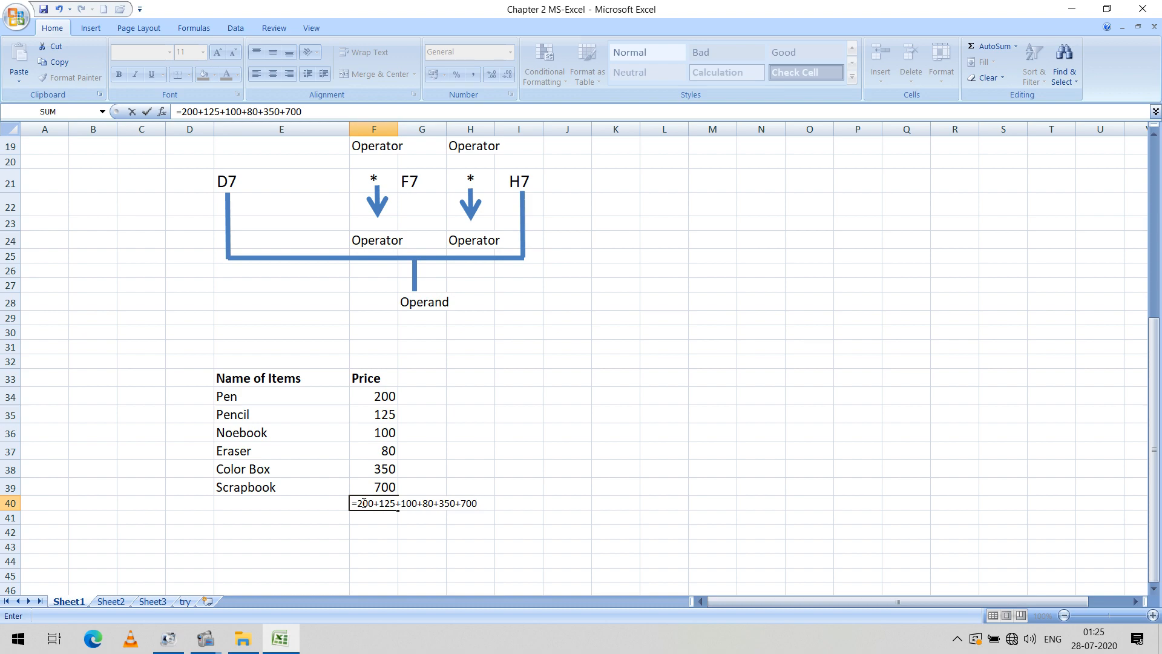
pyautogui.press('Return')
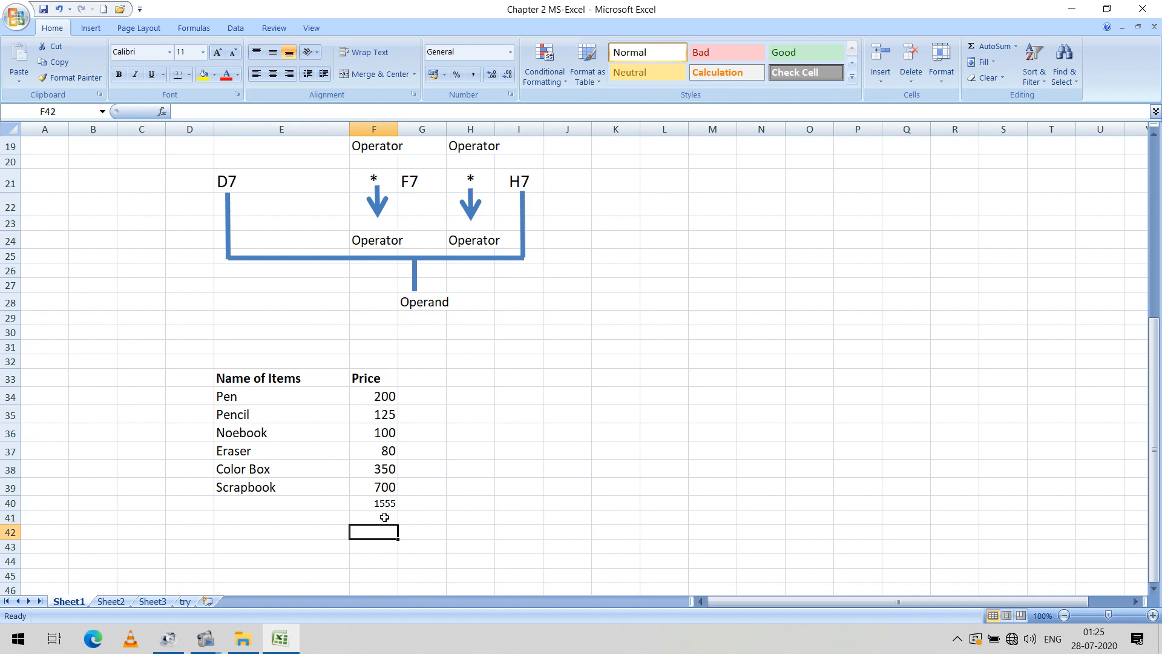
pyautogui.click(369, 501)
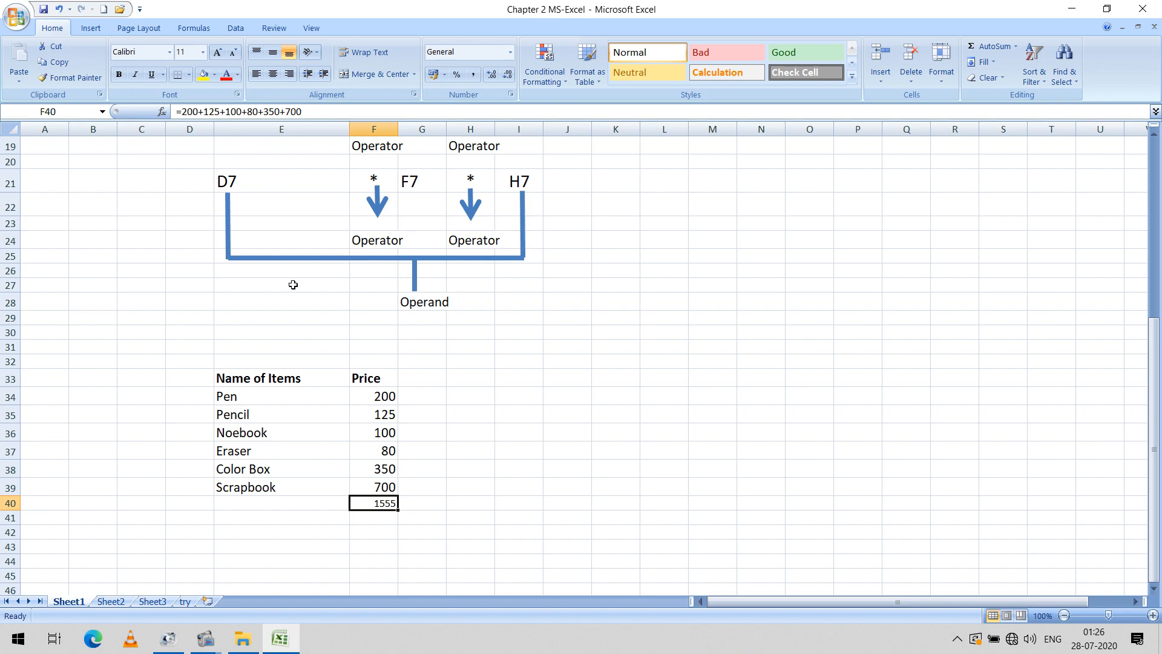
# - Total the prices in F42 with cell references, entering =F34+F35+F36+F37+F38+F39, and compare it with the formula in F40
pyautogui.click(378, 531)
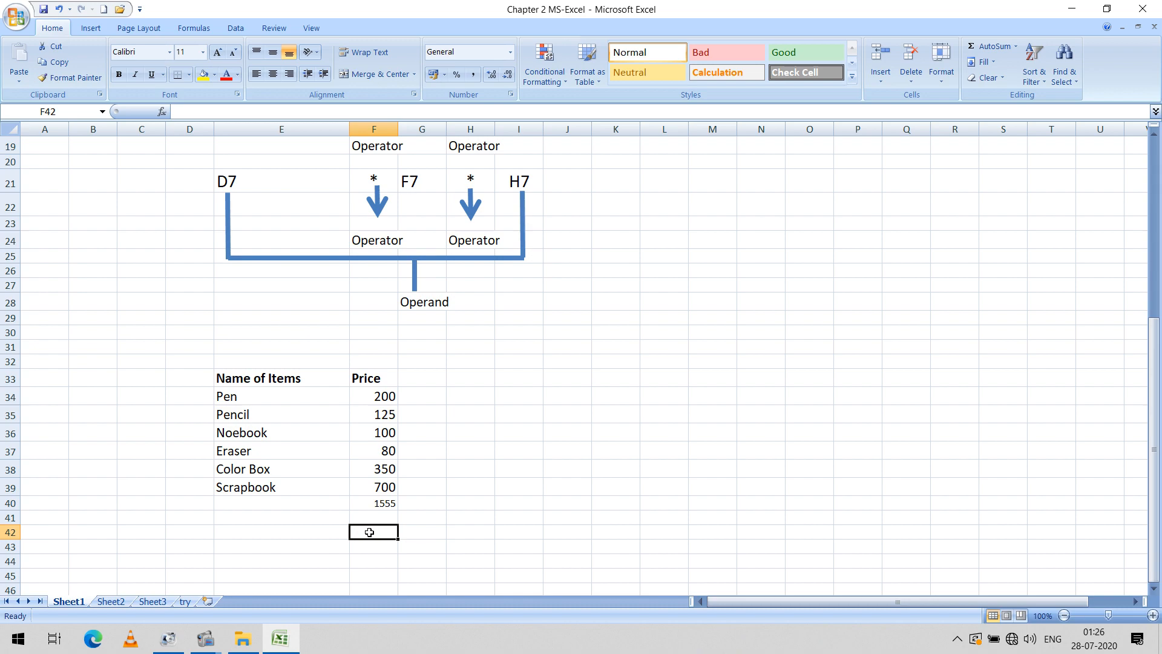
pyautogui.write('=')
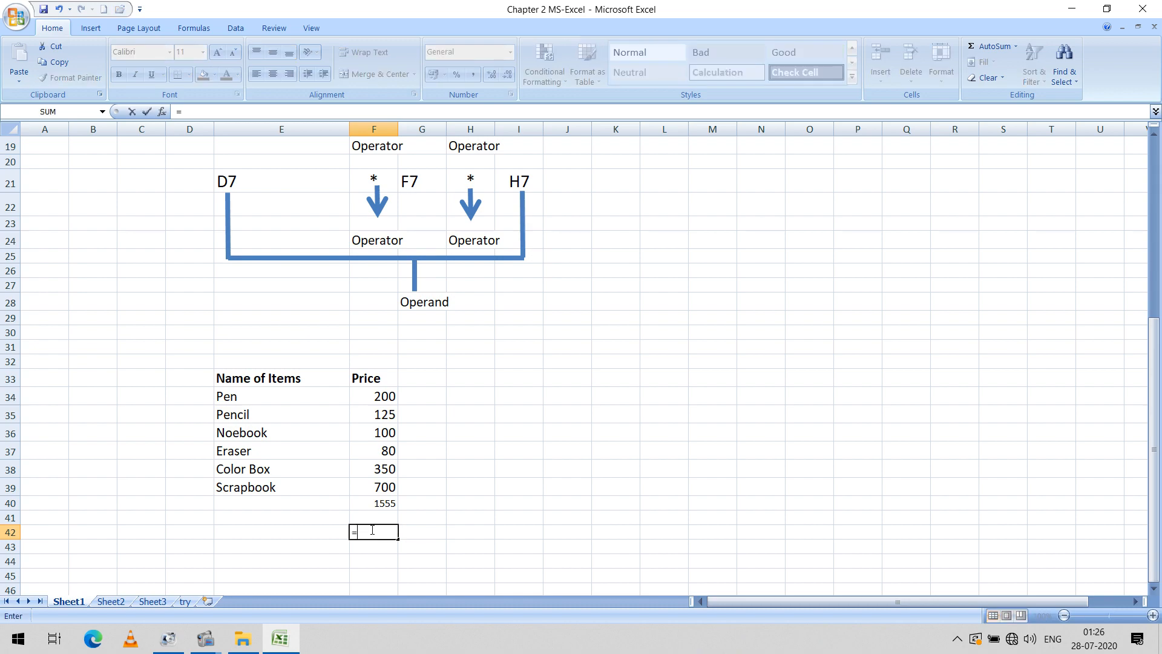
pyautogui.click(369, 397)
pyautogui.write('+')
pyautogui.click(384, 412)
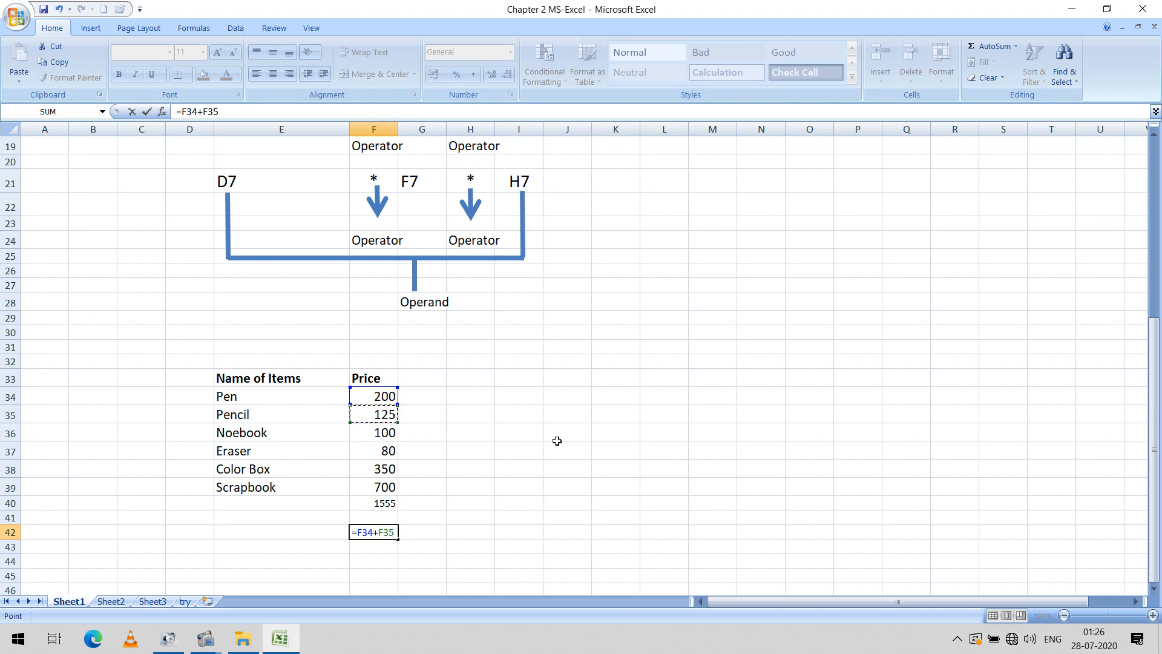
pyautogui.write('+')
pyautogui.click(368, 431)
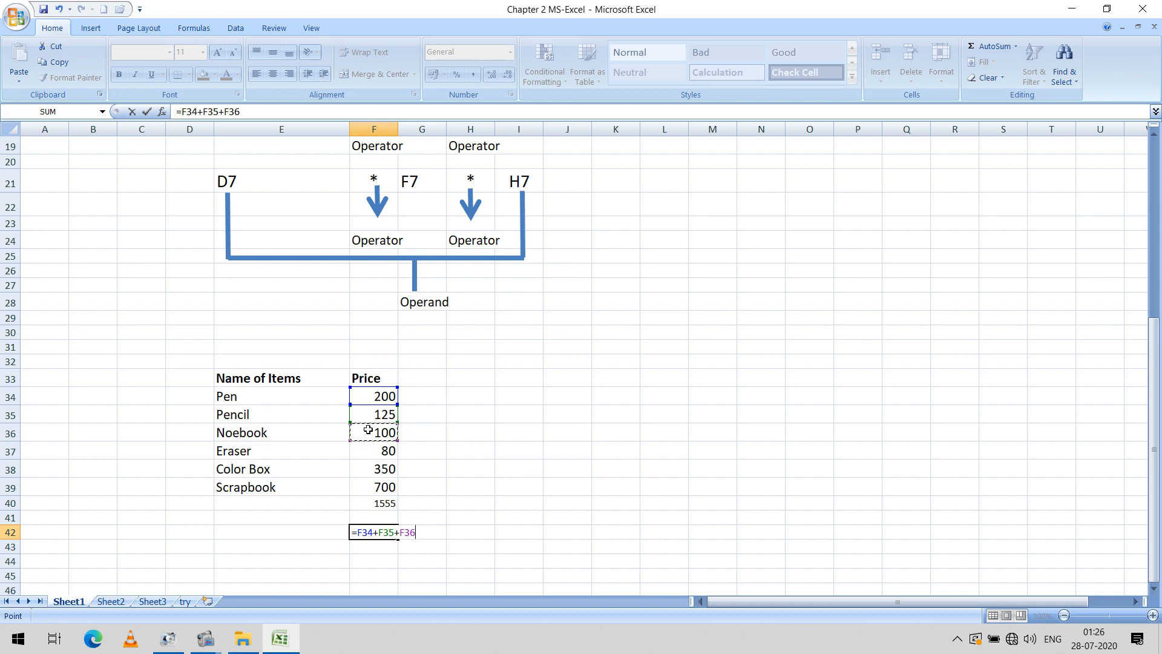
pyautogui.write('+')
pyautogui.click(364, 451)
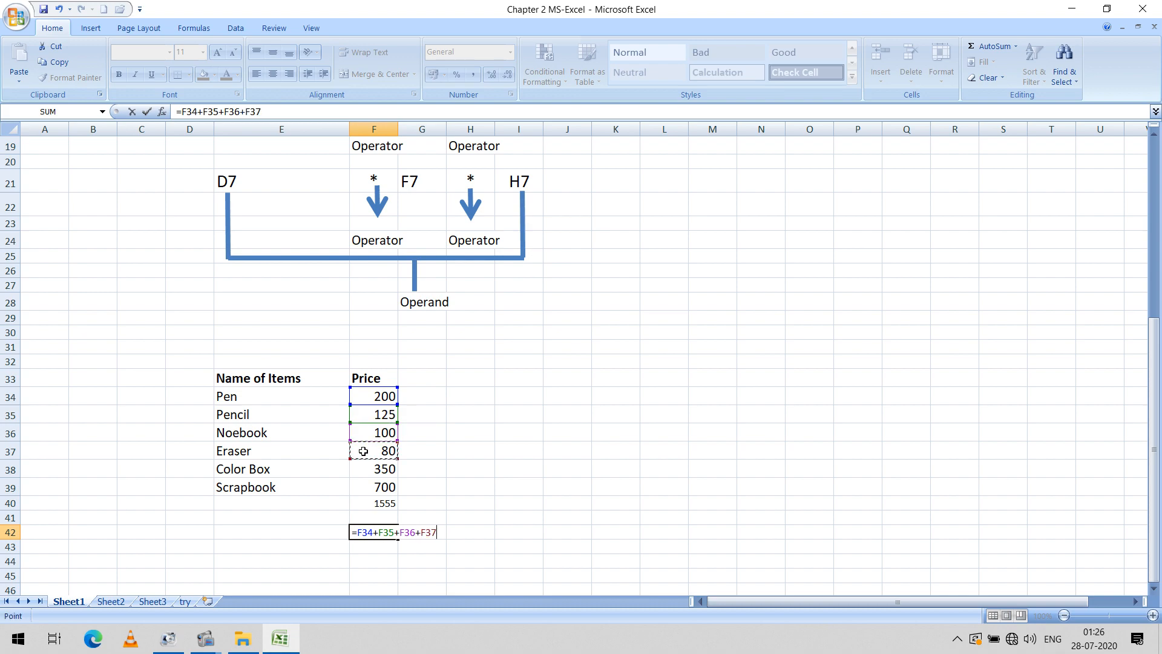
pyautogui.write('+')
pyautogui.click(369, 468)
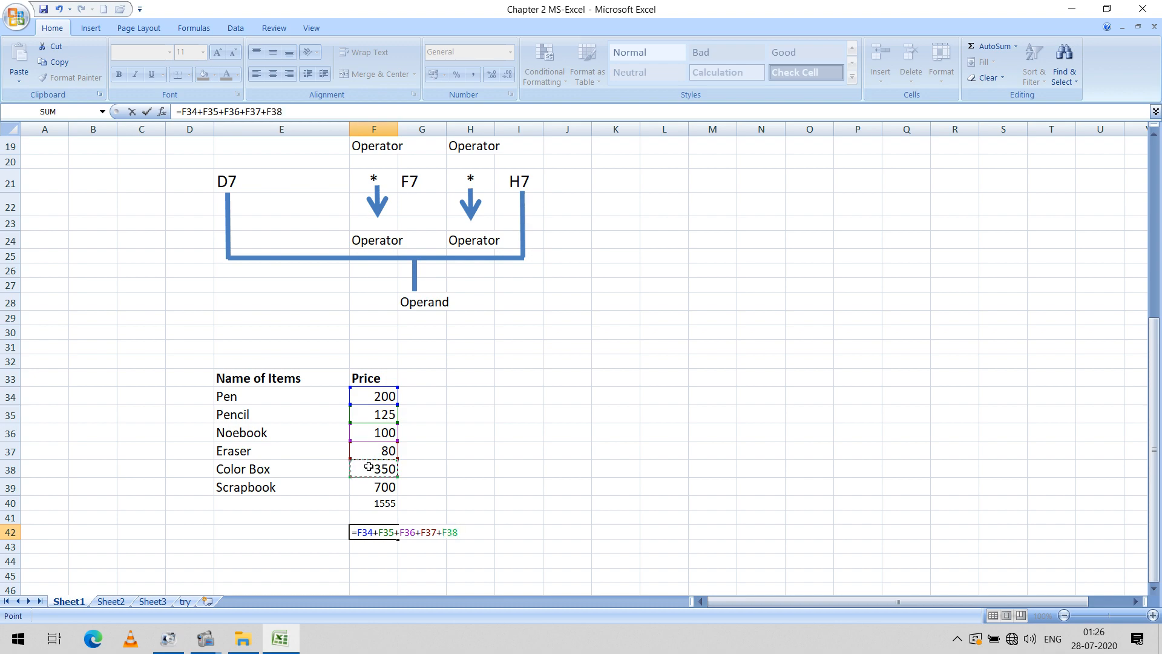
pyautogui.write('+')
pyautogui.click(361, 482)
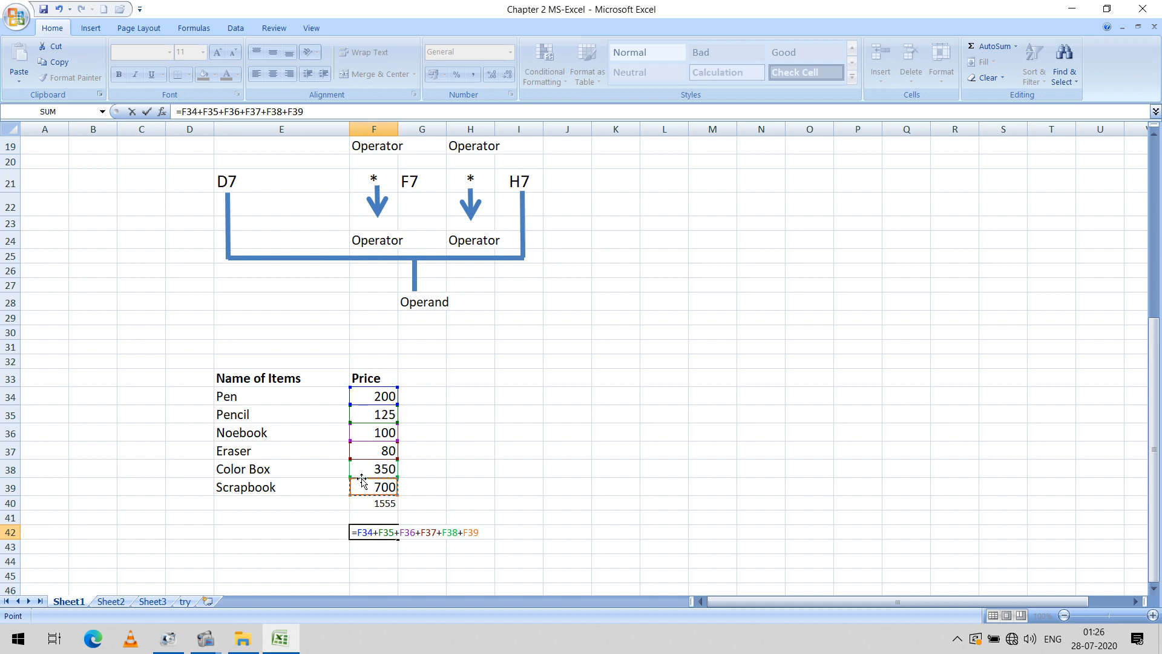
pyautogui.write('+')
pyautogui.press('BackSpace')
pyautogui.press('Return')
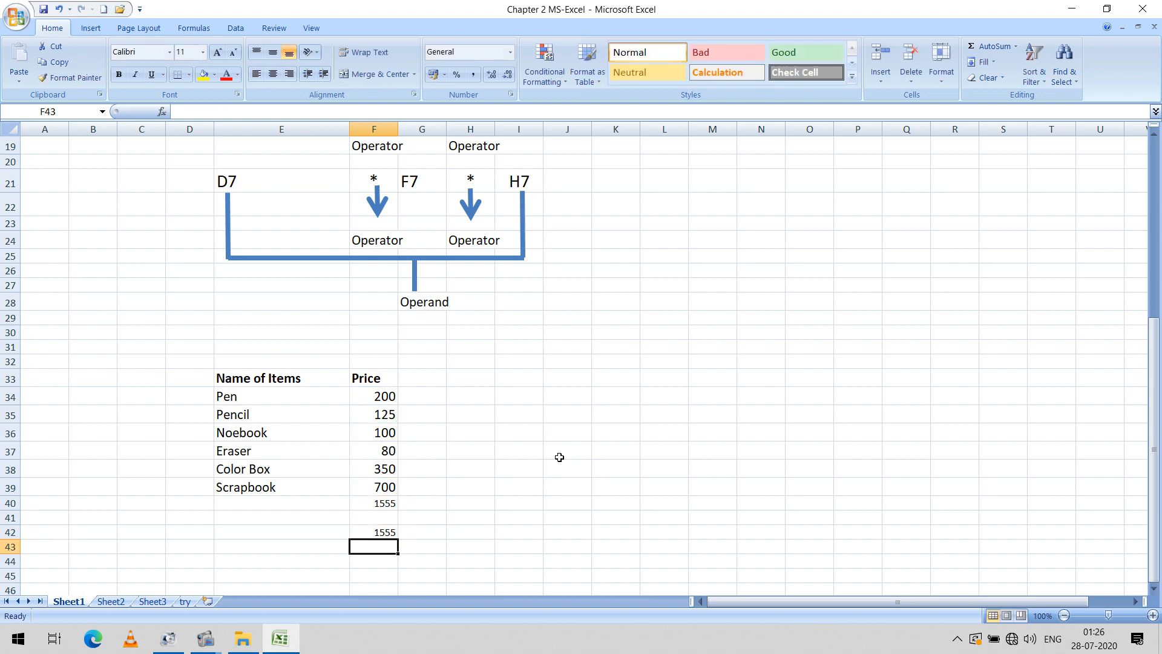
pyautogui.click(381, 504)
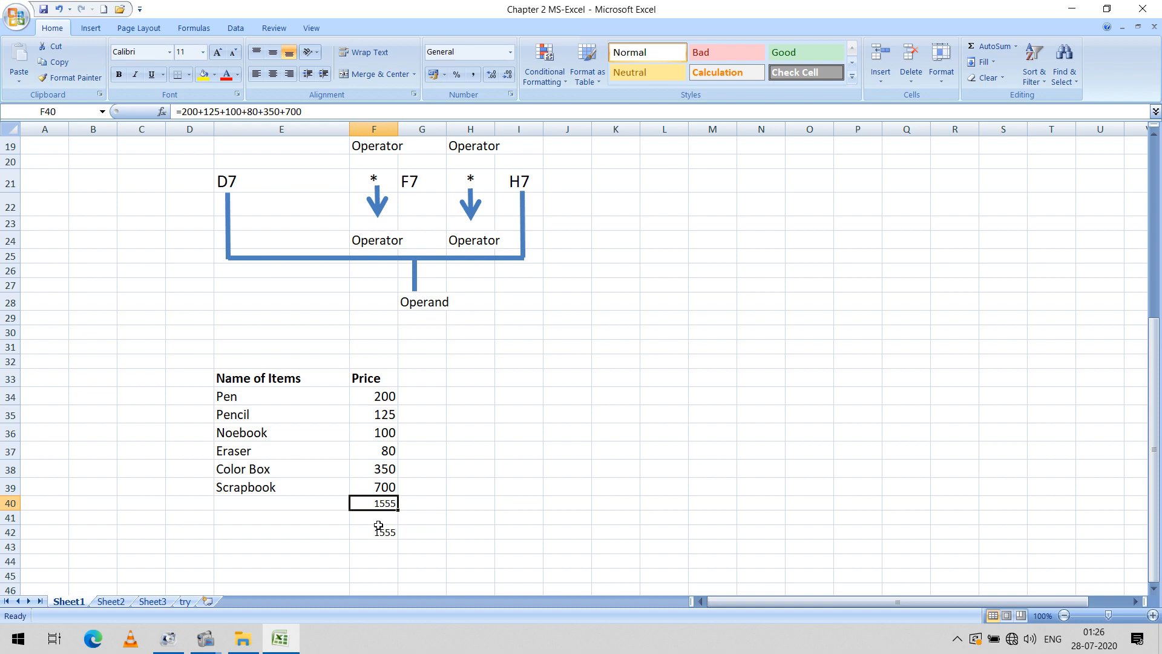
pyautogui.click(366, 529)
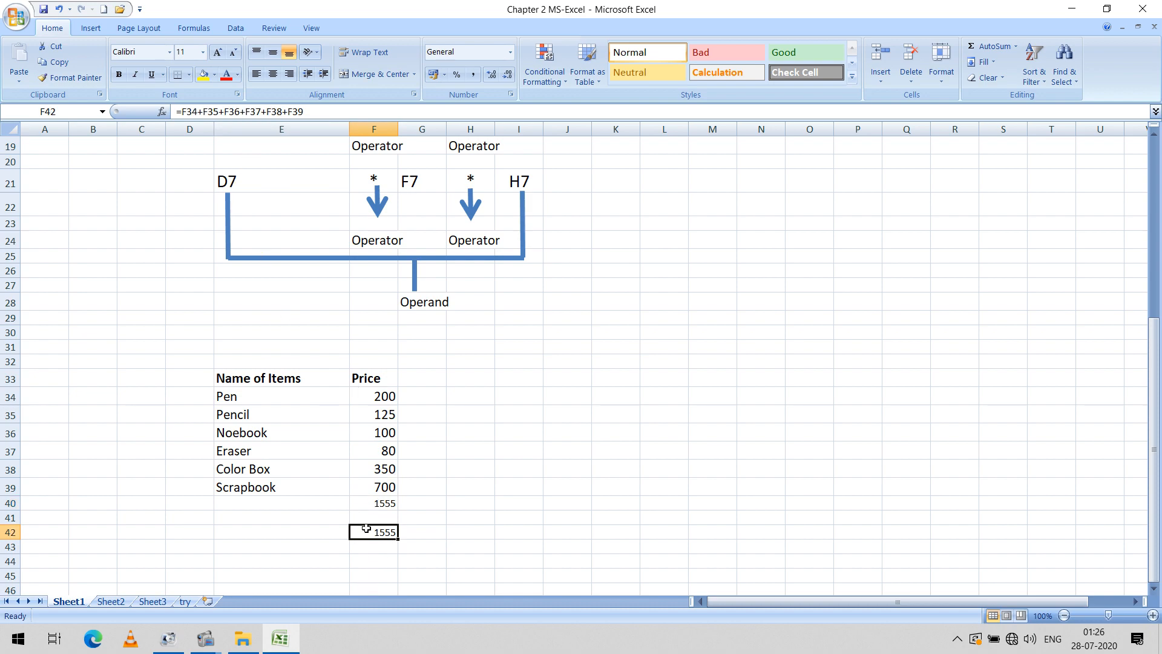
# - Total the prices in F44 with the SUM function, entering =sum(F34:F39)
pyautogui.click(368, 558)
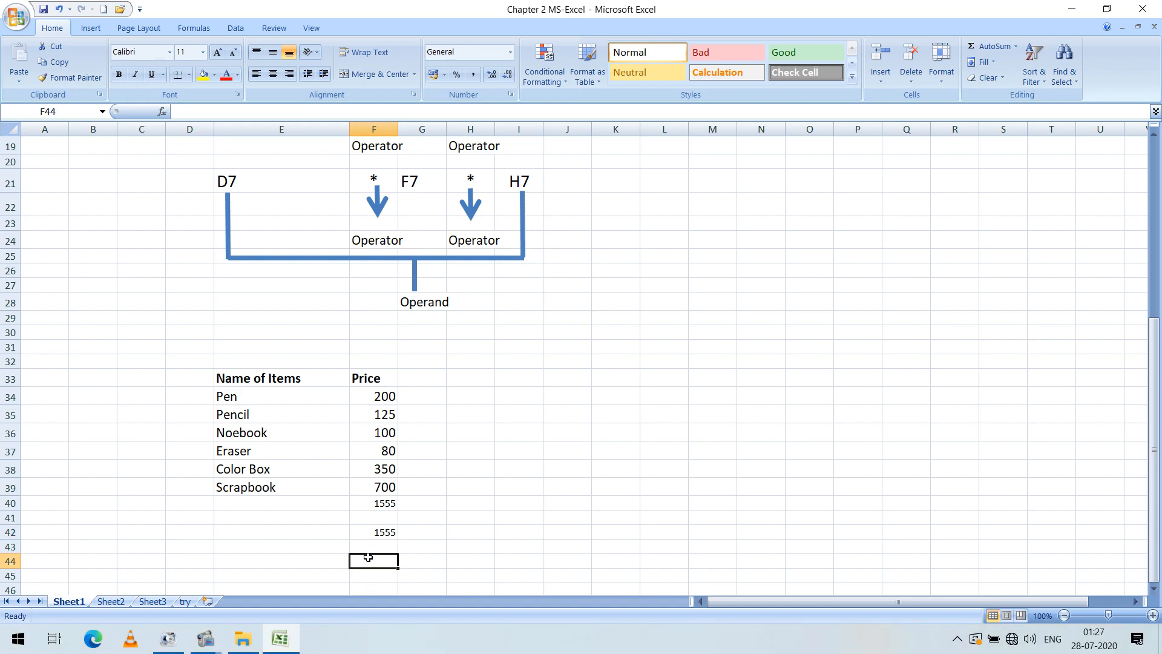
pyautogui.write('=')
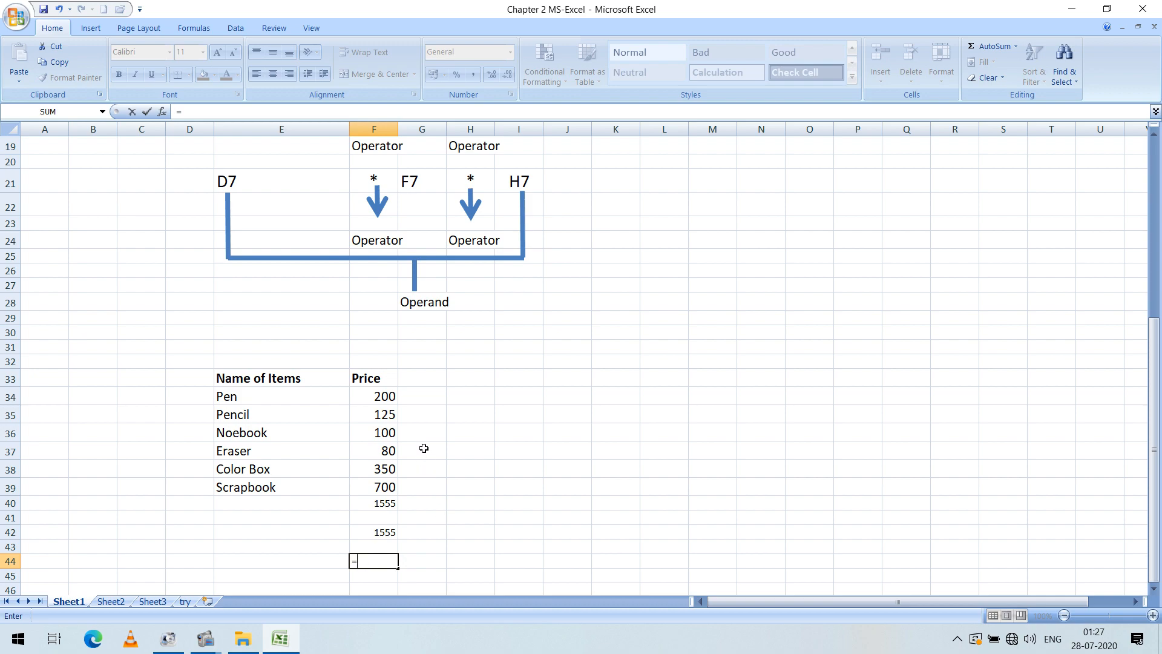
pyautogui.write('sum')
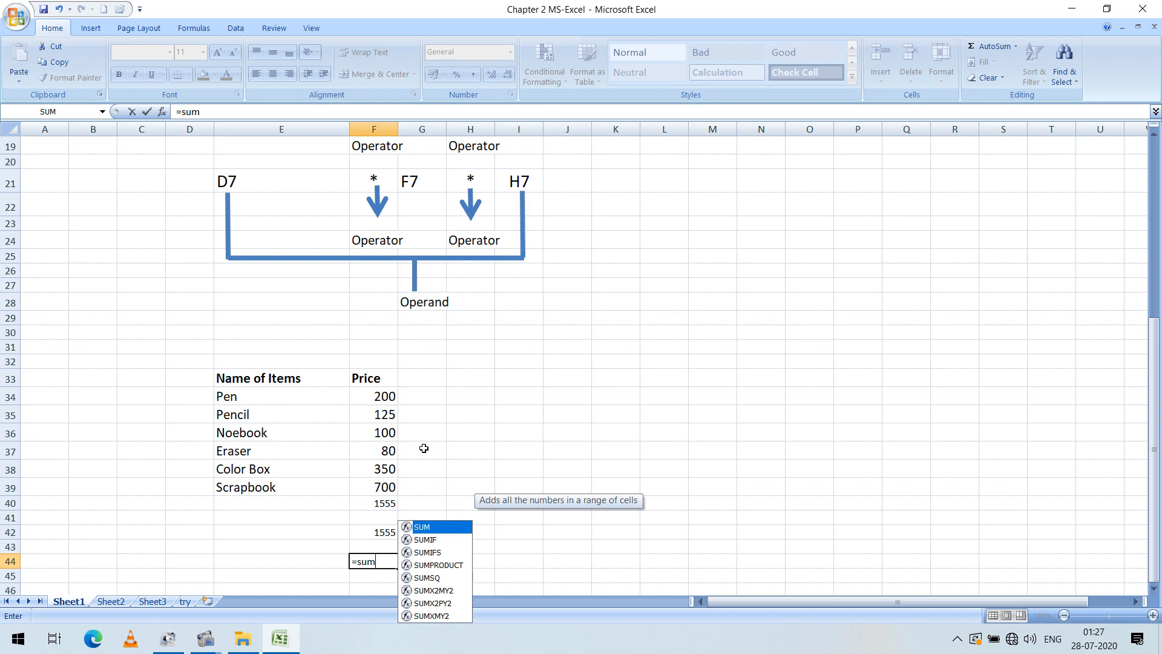
pyautogui.write('(')
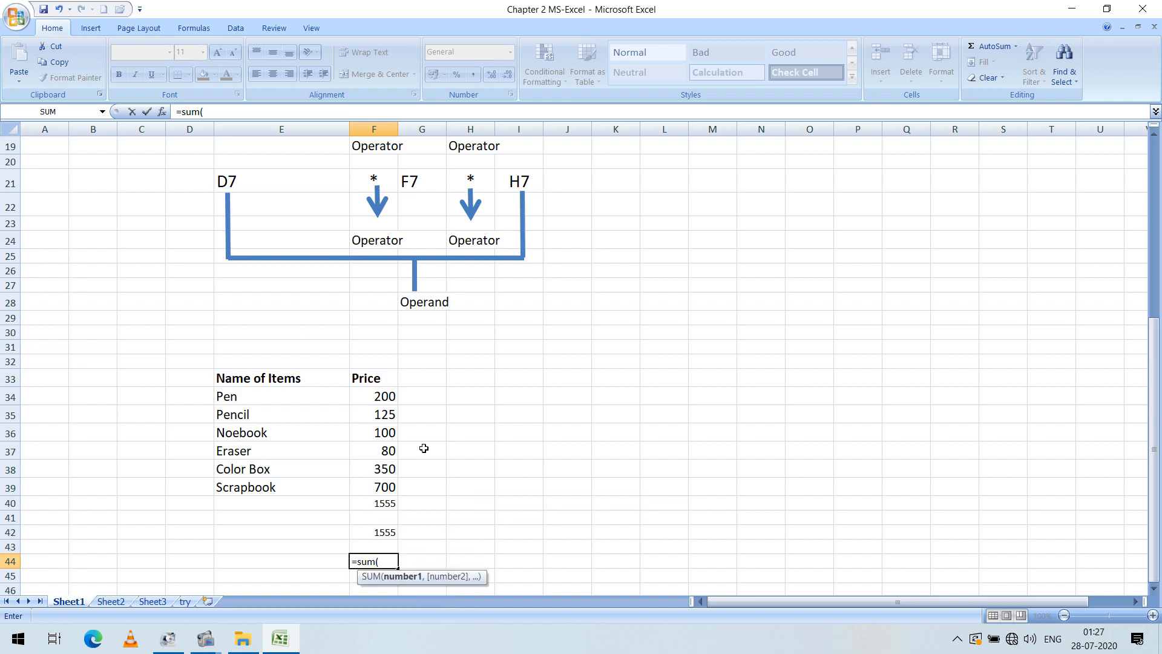
pyautogui.moveTo(385, 397); pyautogui.dragTo(382, 489)
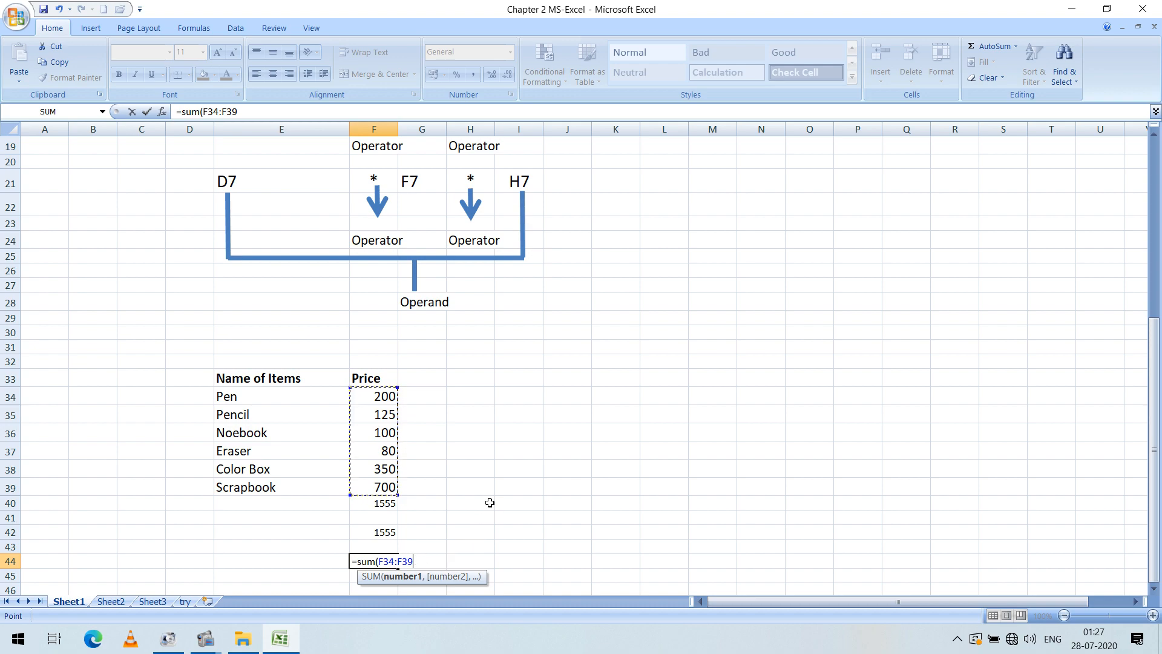
pyautogui.write(')')
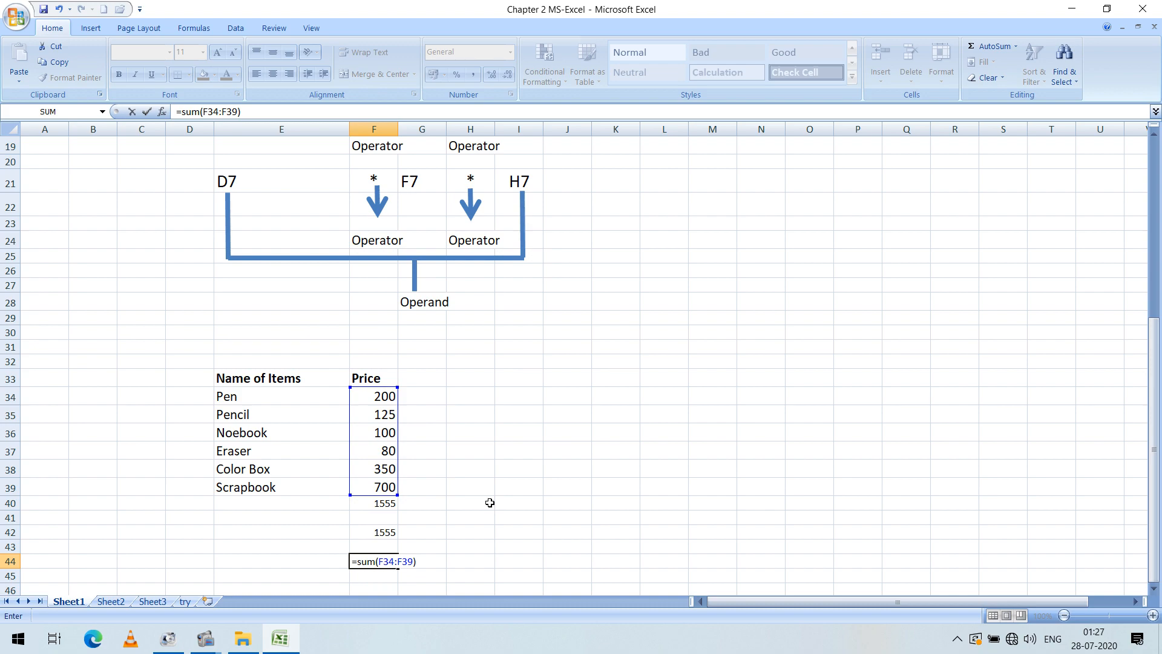
pyautogui.press('Return')
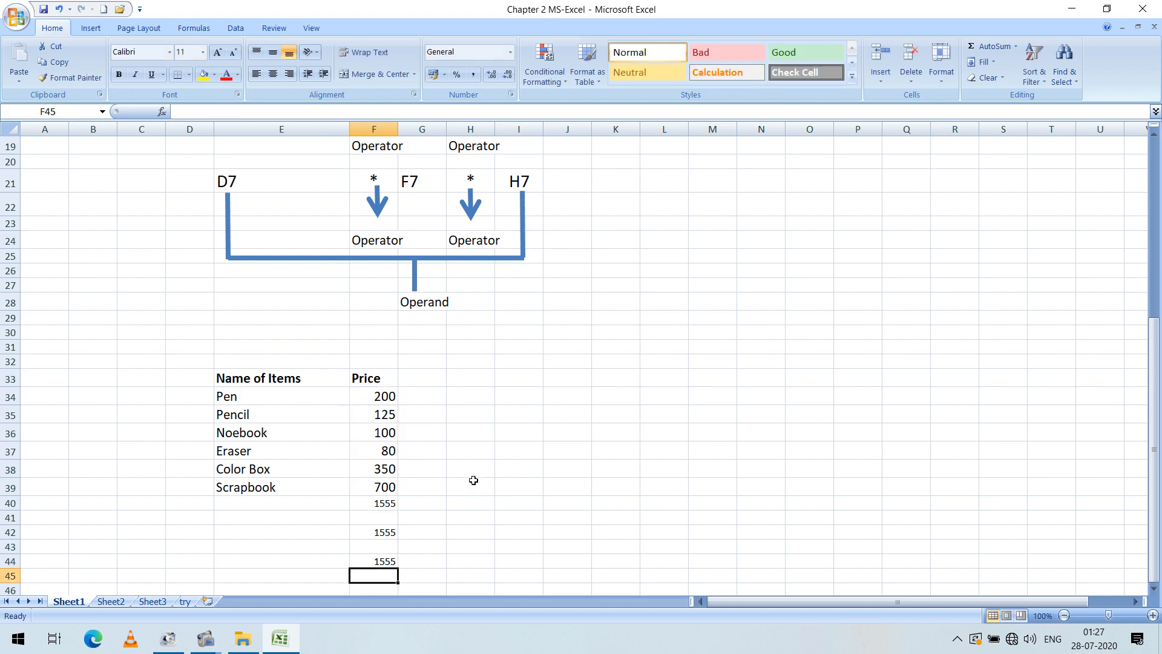
# - Move the block of three totals from F40:F44 down to F46:F50, leaving F40 empty
pyautogui.scroll(-2, 472, 480)
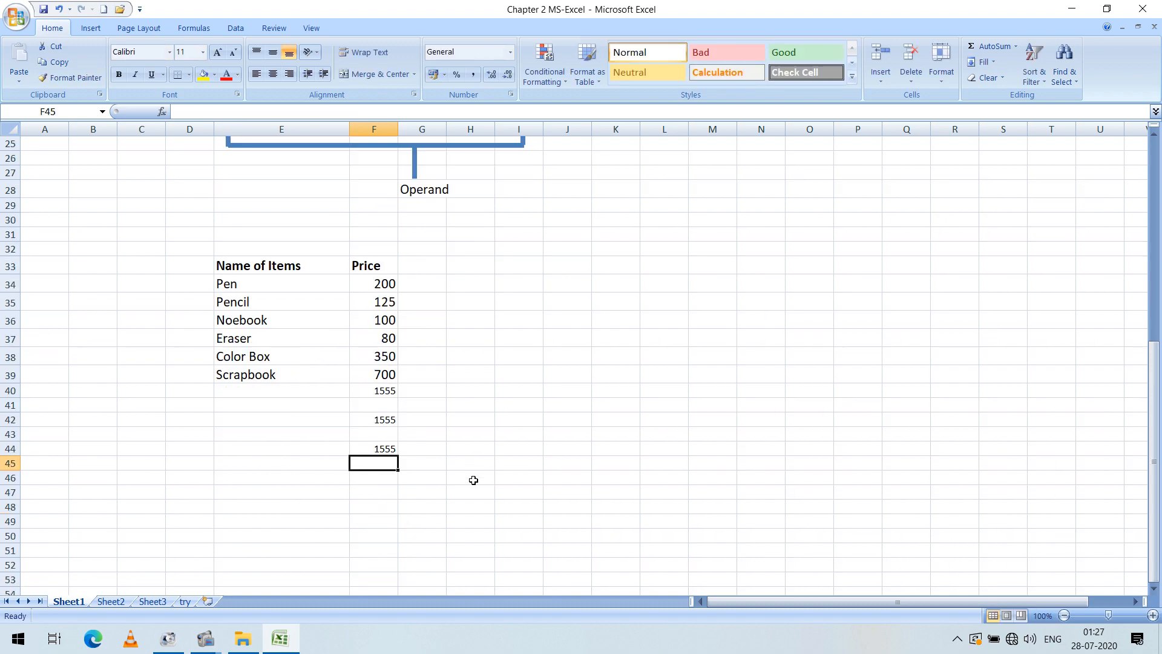
pyautogui.click(385, 392)
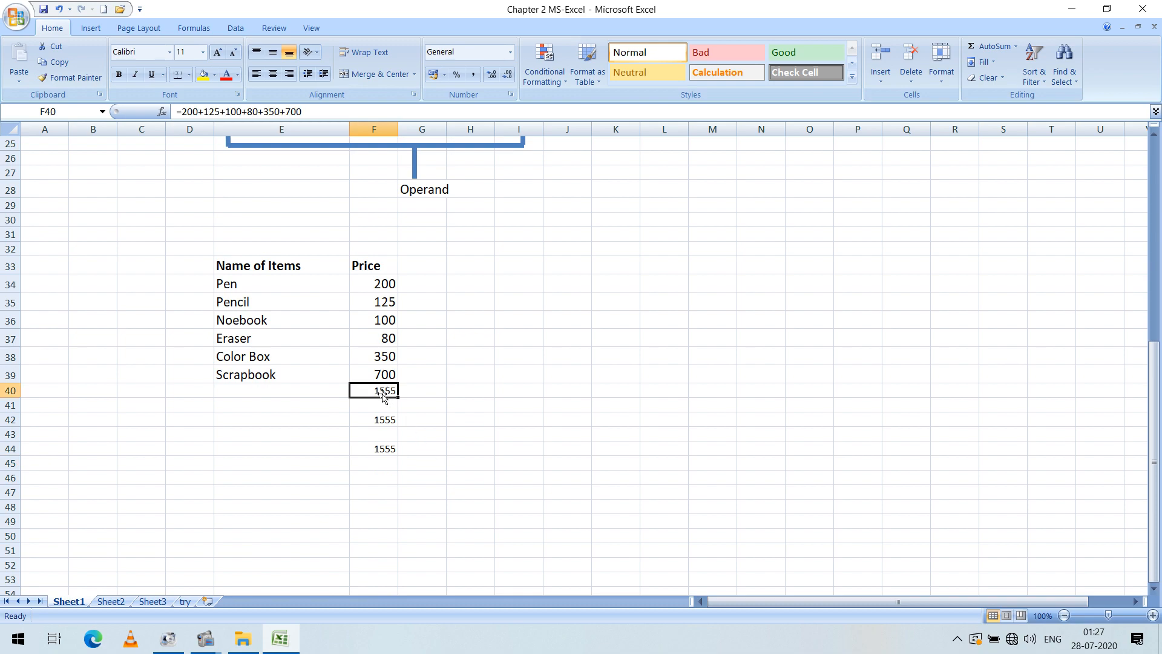
pyautogui.click(460, 390)
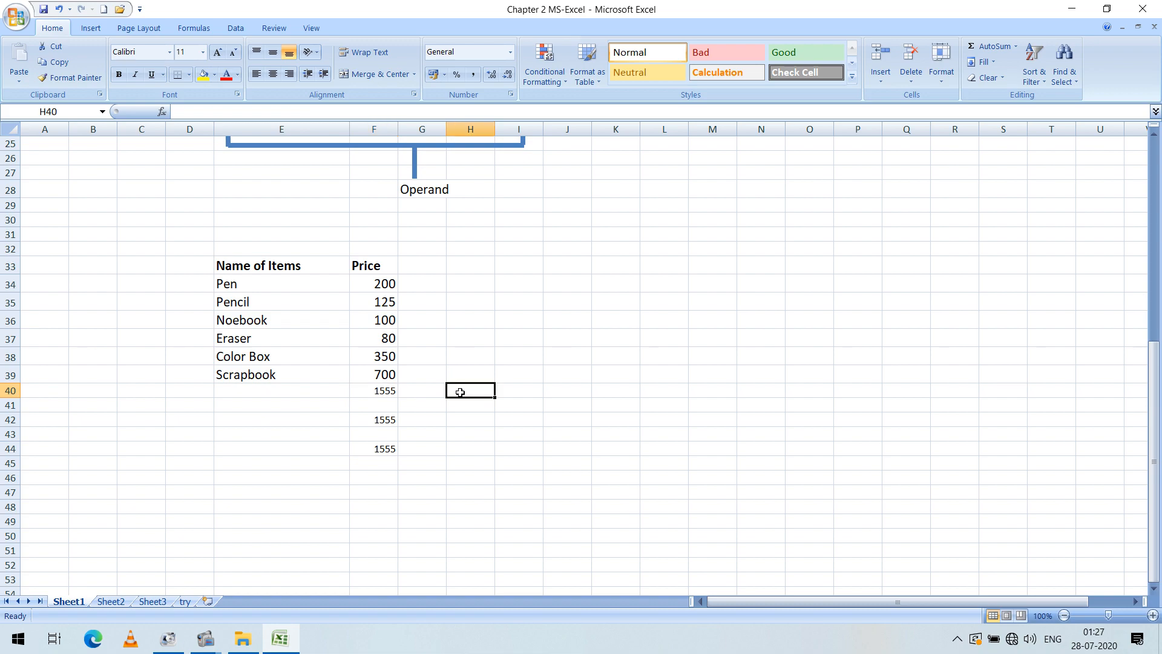
pyautogui.moveTo(391, 393); pyautogui.dragTo(379, 539)
# - Total the prices in F40 with AutoSum, accepting the range F34:F39
pyautogui.click(377, 390)
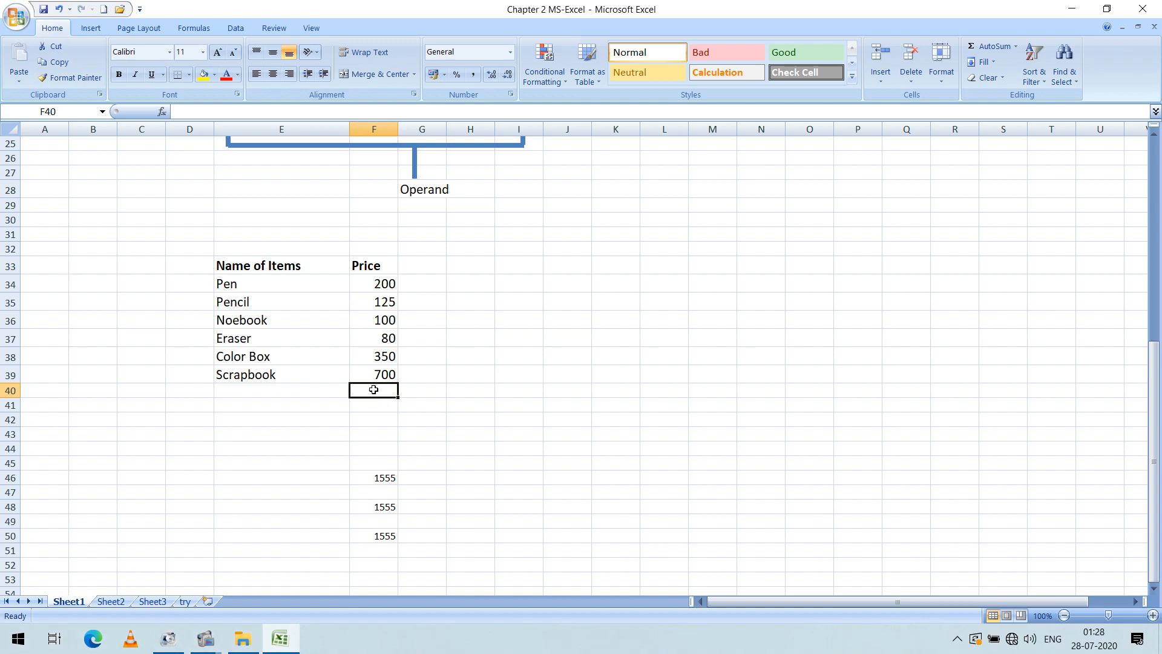
pyautogui.click(986, 49)
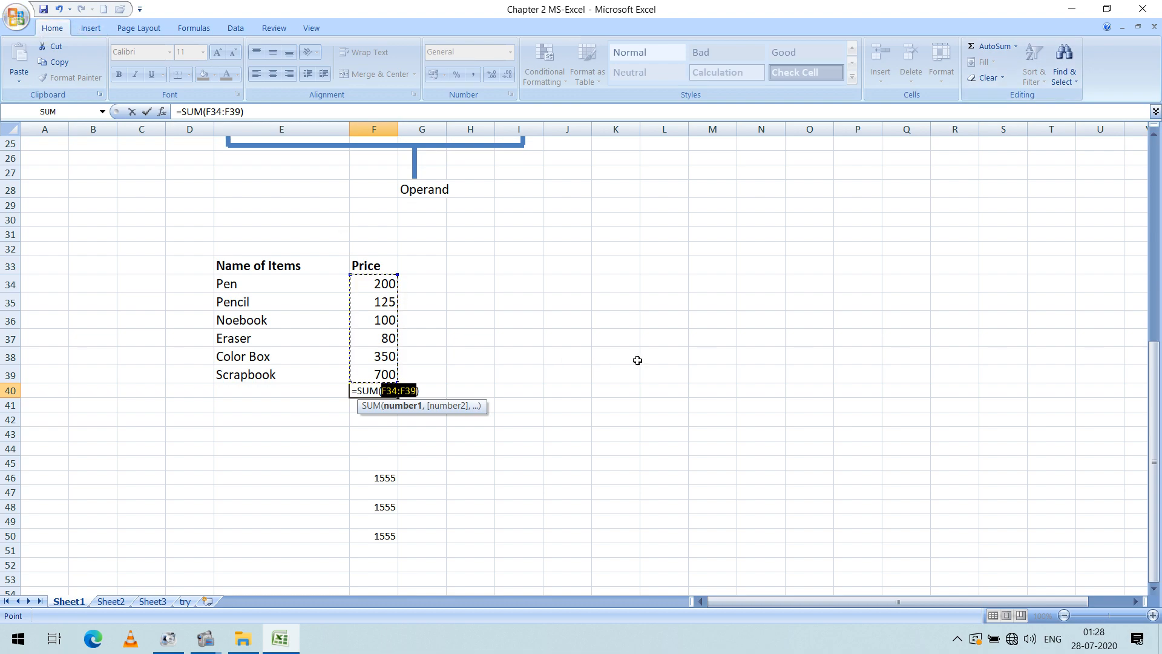
pyautogui.press('Return')
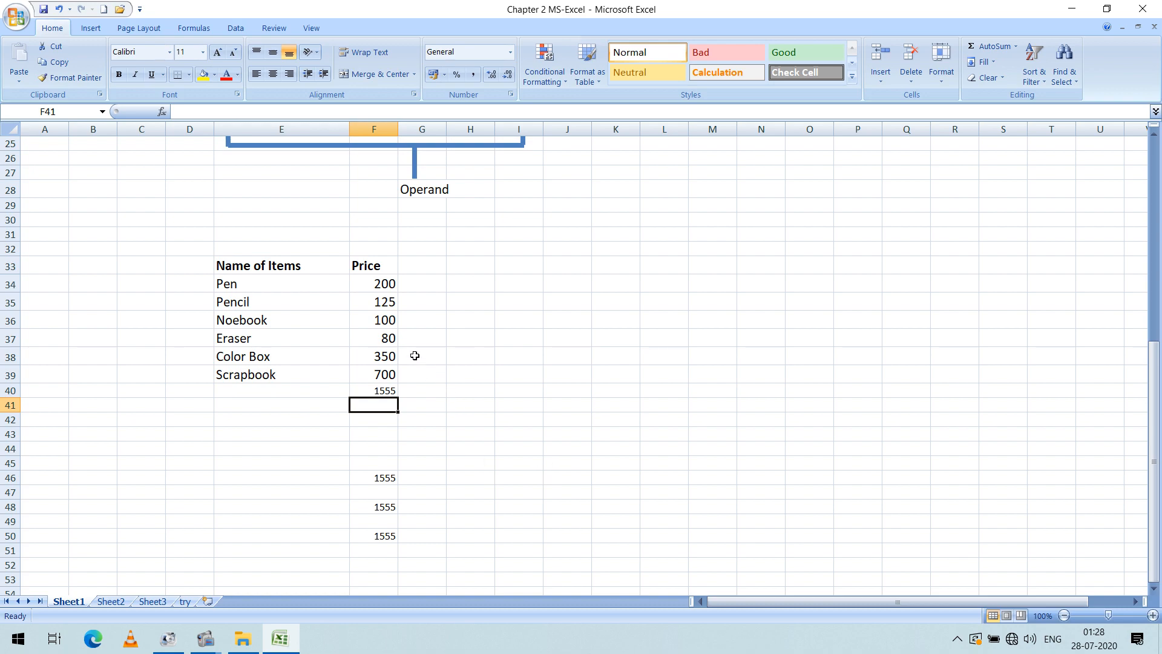
# - Set the Eraser price in F37 to 625 and compare the total formulas in F40, F48, F50 and F46
pyautogui.click(377, 336)
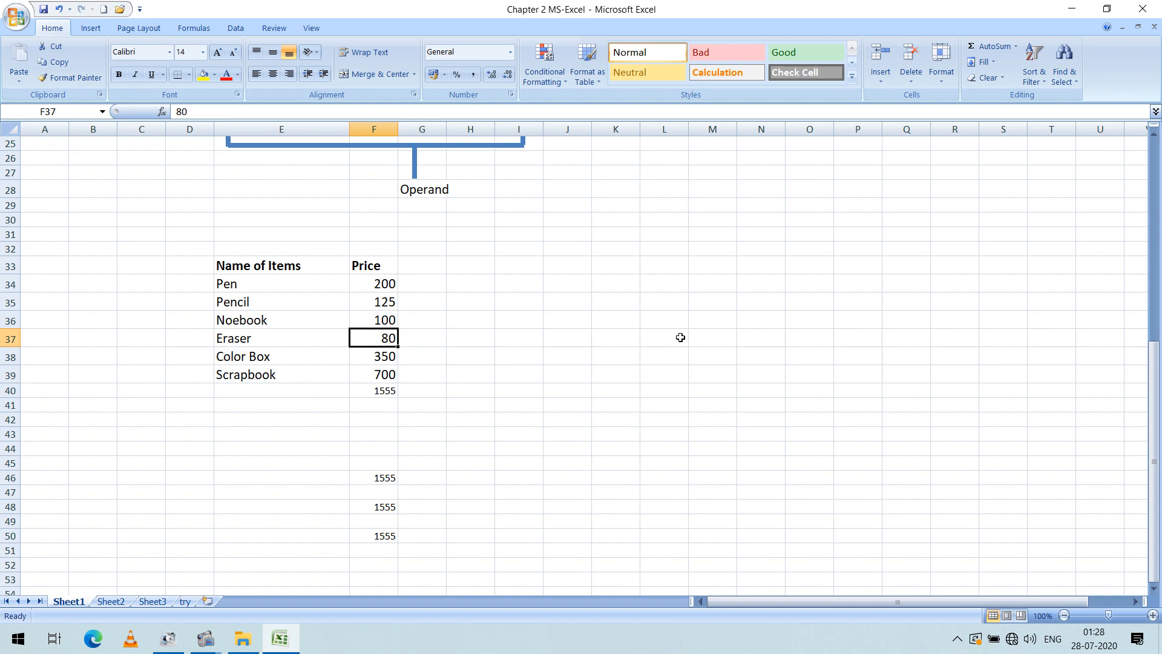
pyautogui.write('6')
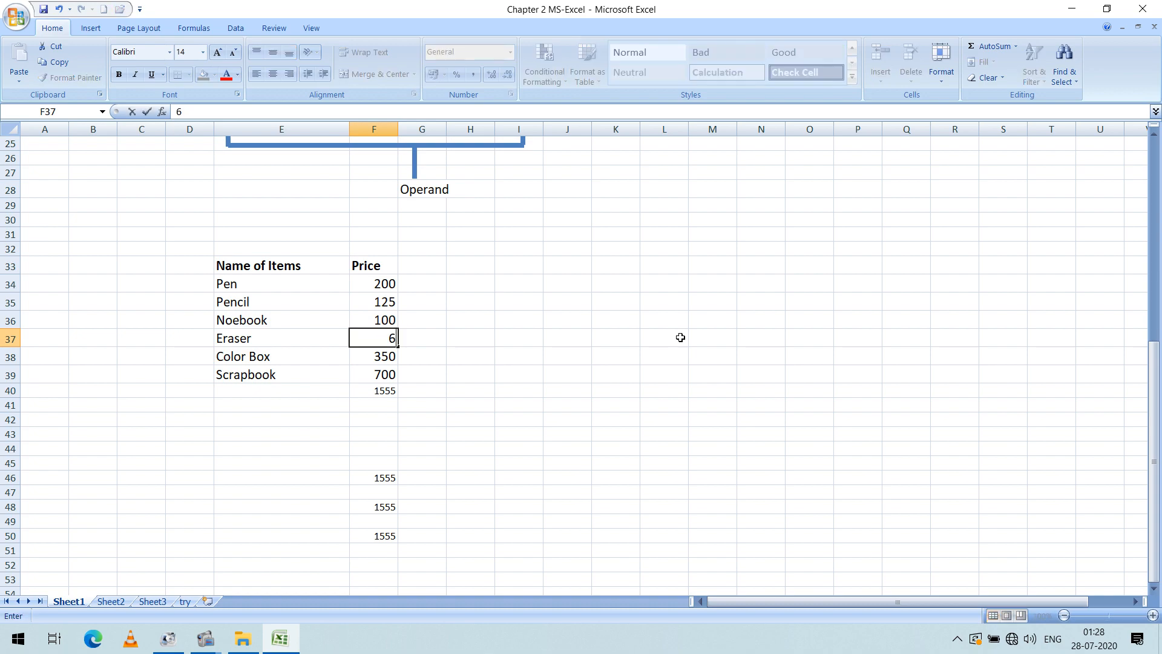
pyautogui.write('25')
pyautogui.press('Return')
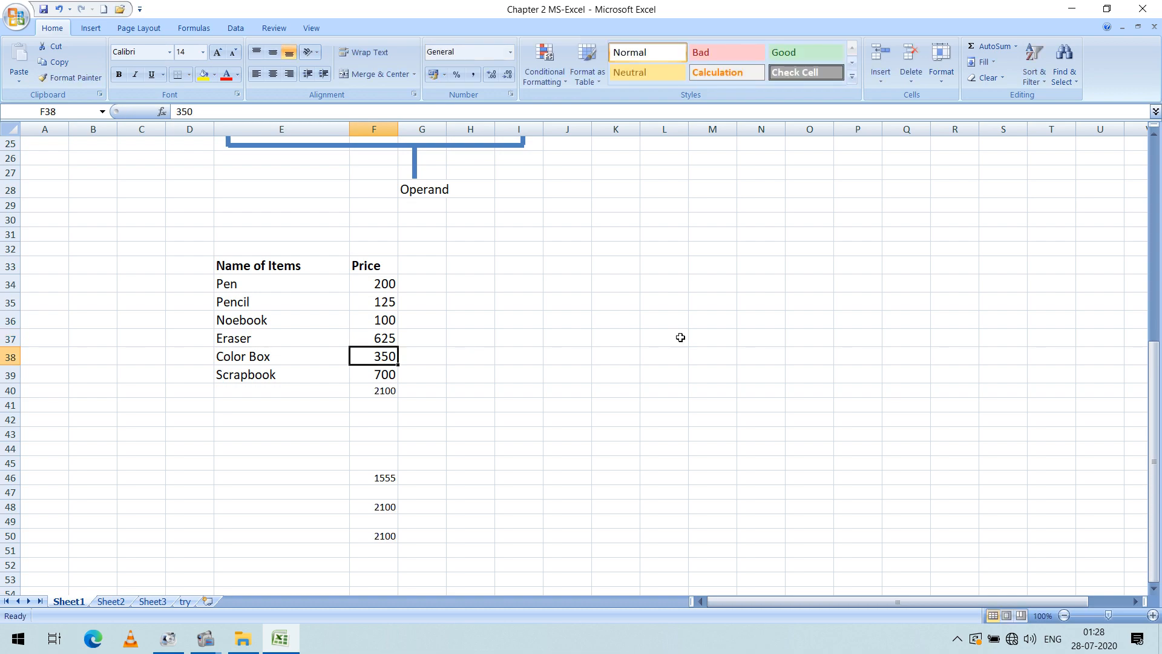
pyautogui.click(378, 390)
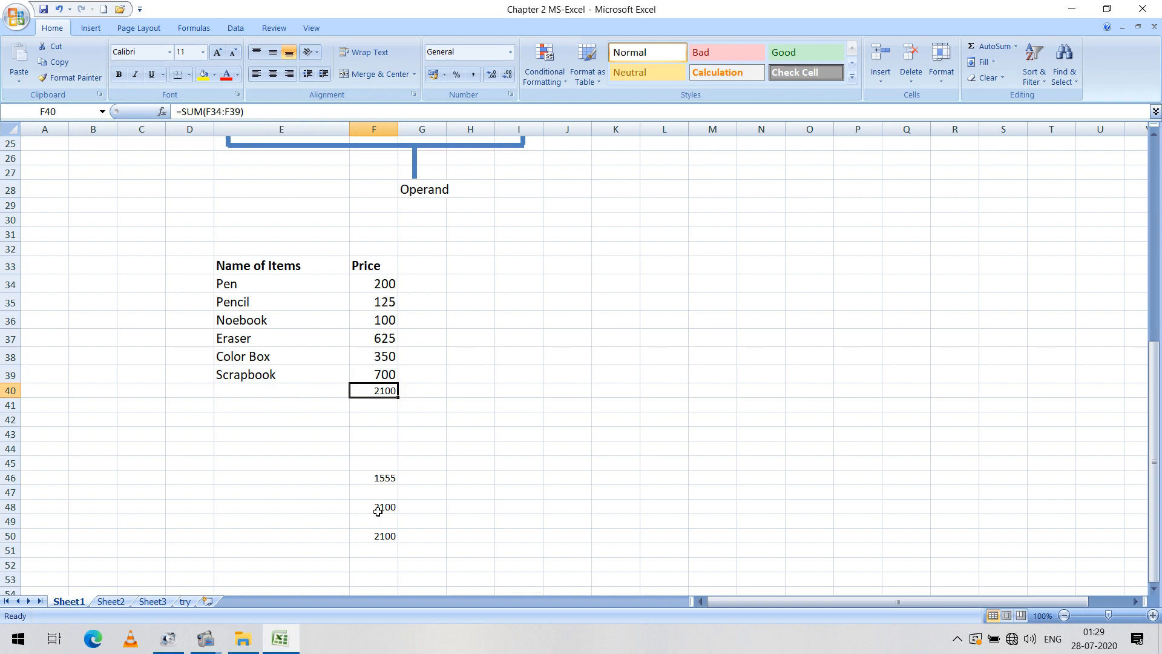
pyautogui.click(378, 510)
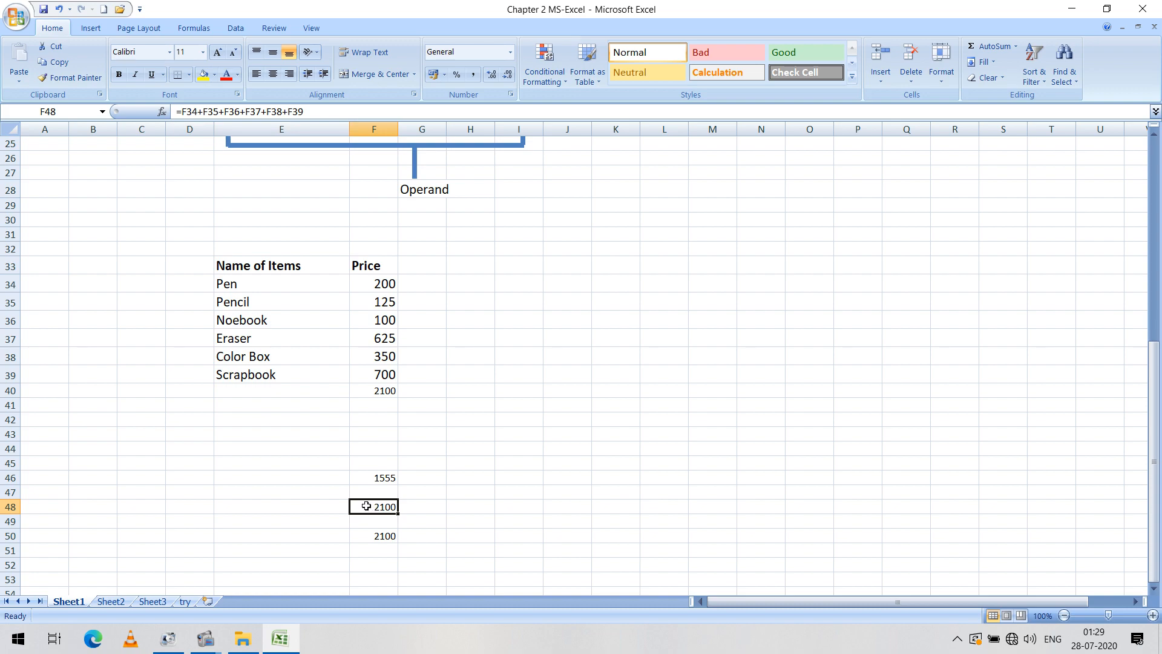
pyautogui.click(369, 536)
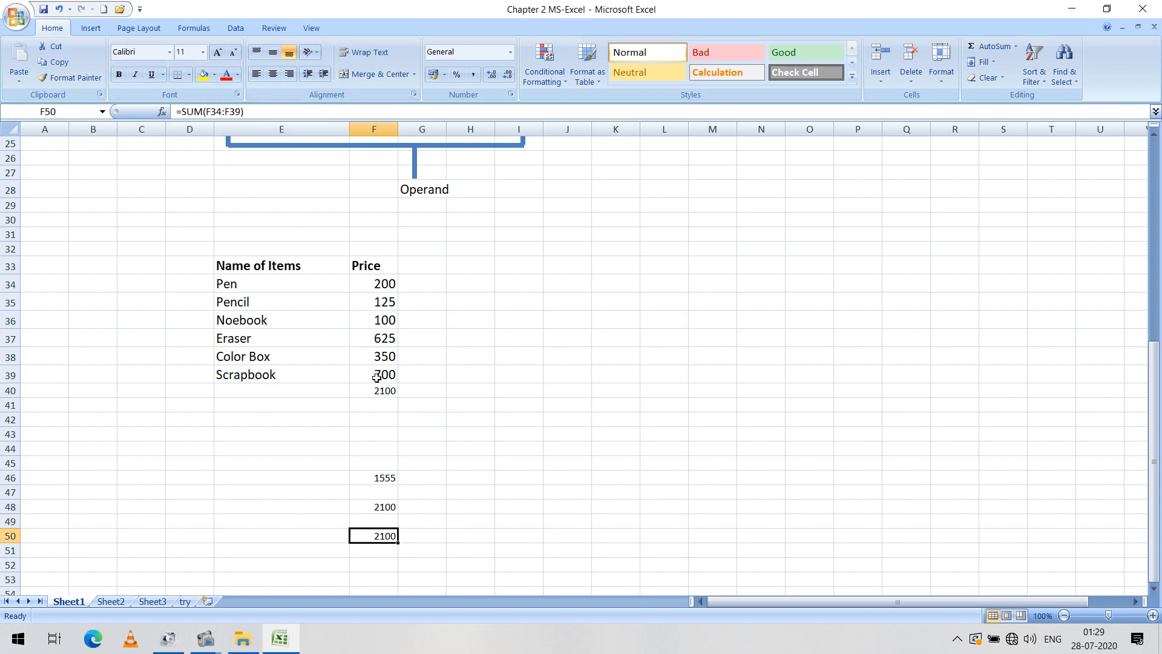
pyautogui.click(358, 476)
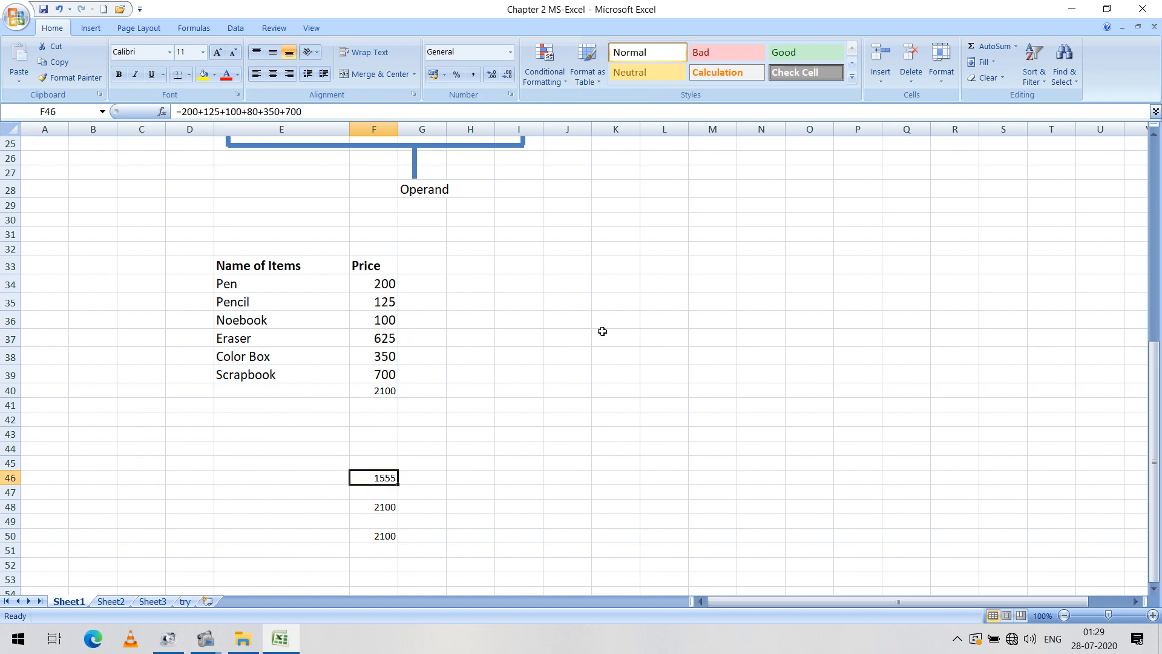